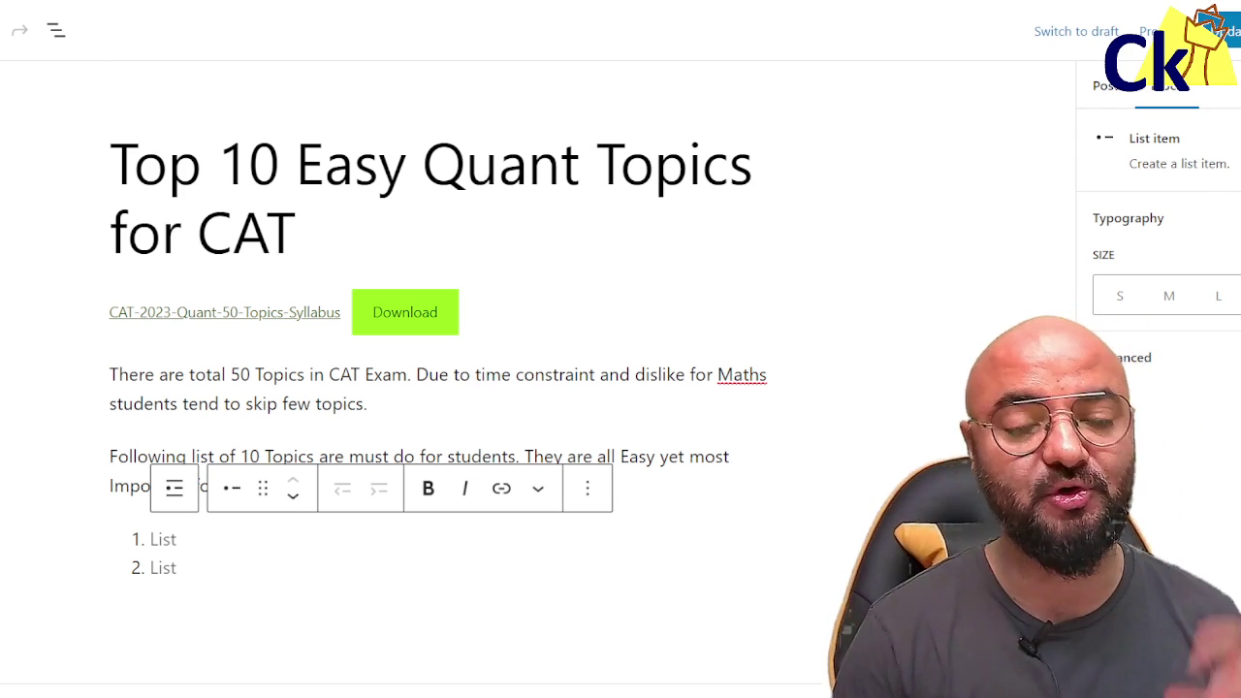
Enter 'Percentages and P&L' as the first numbered list item
left_click(388, 180)
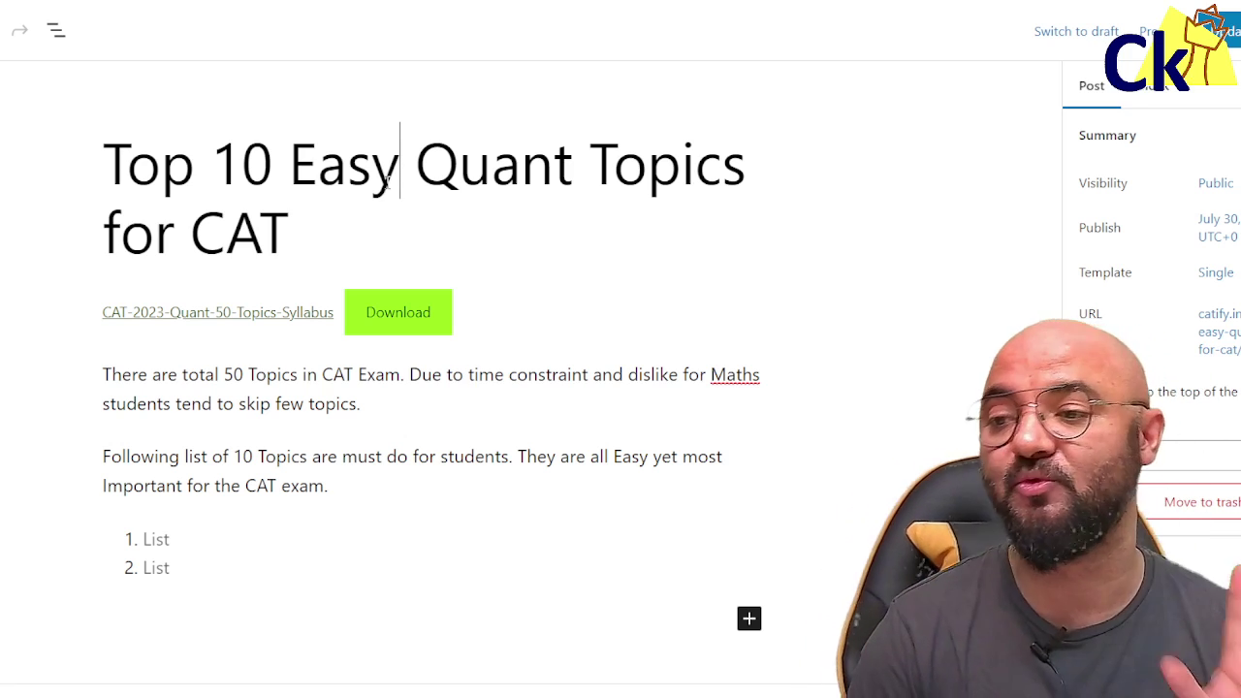
left_click(186, 543)
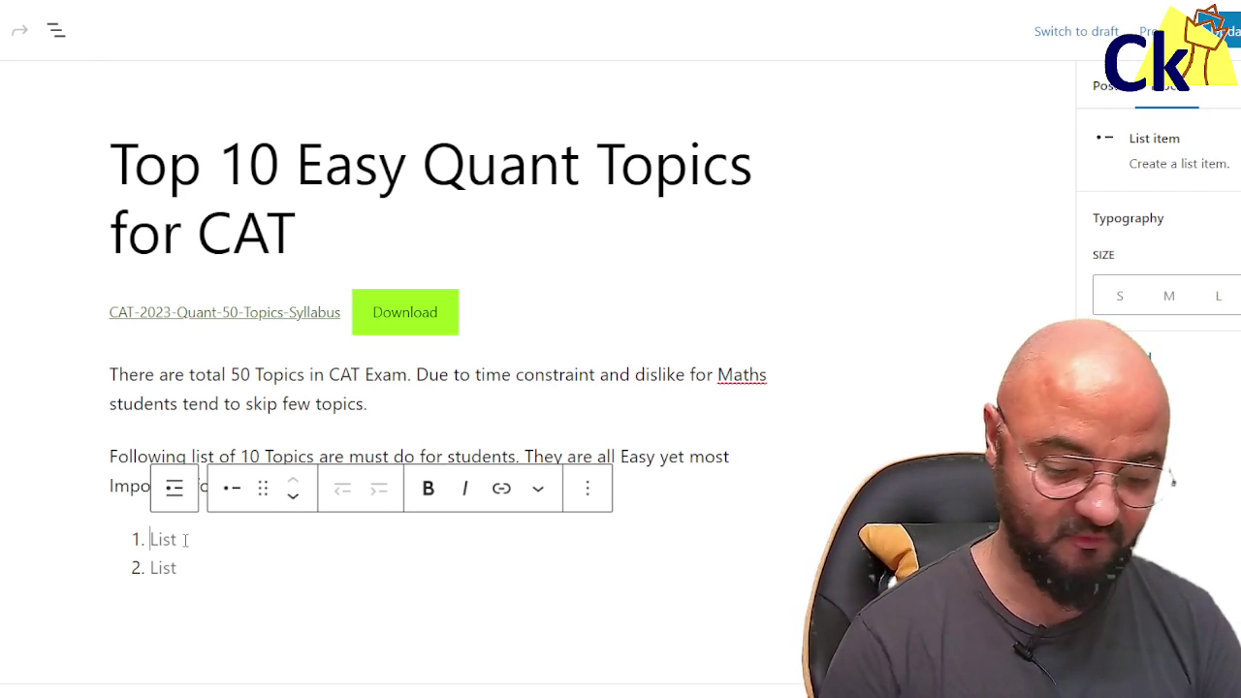
type("Percentages")
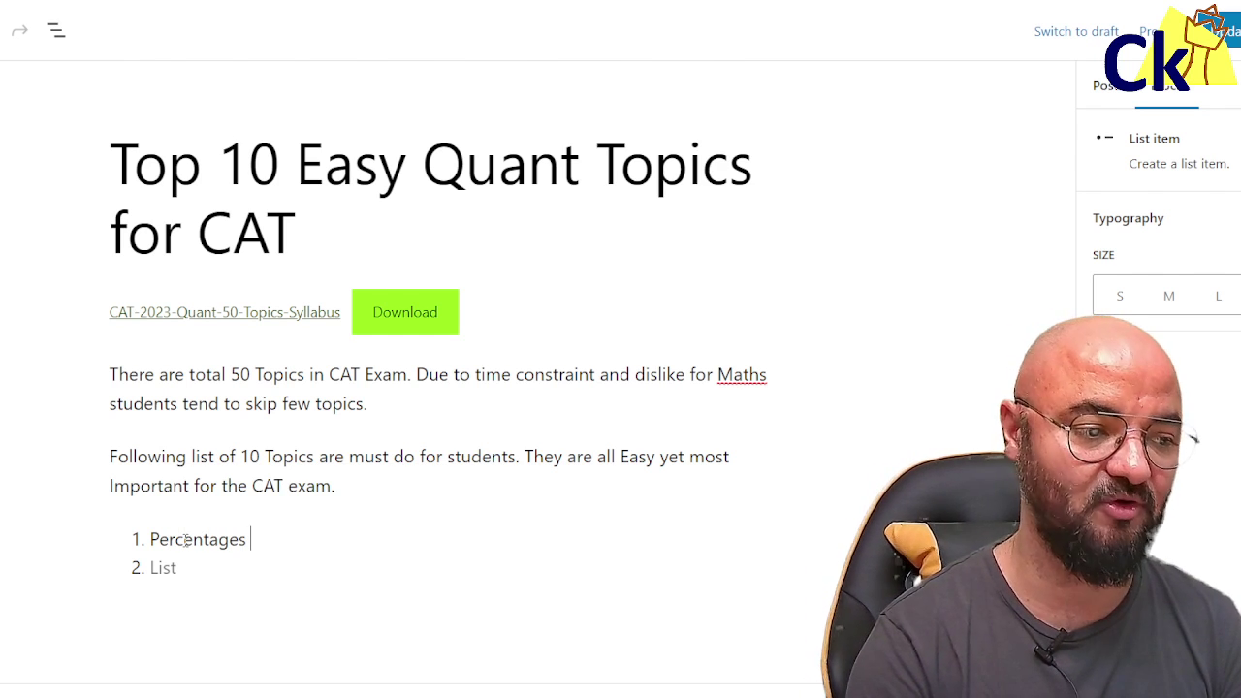
type(" and ")
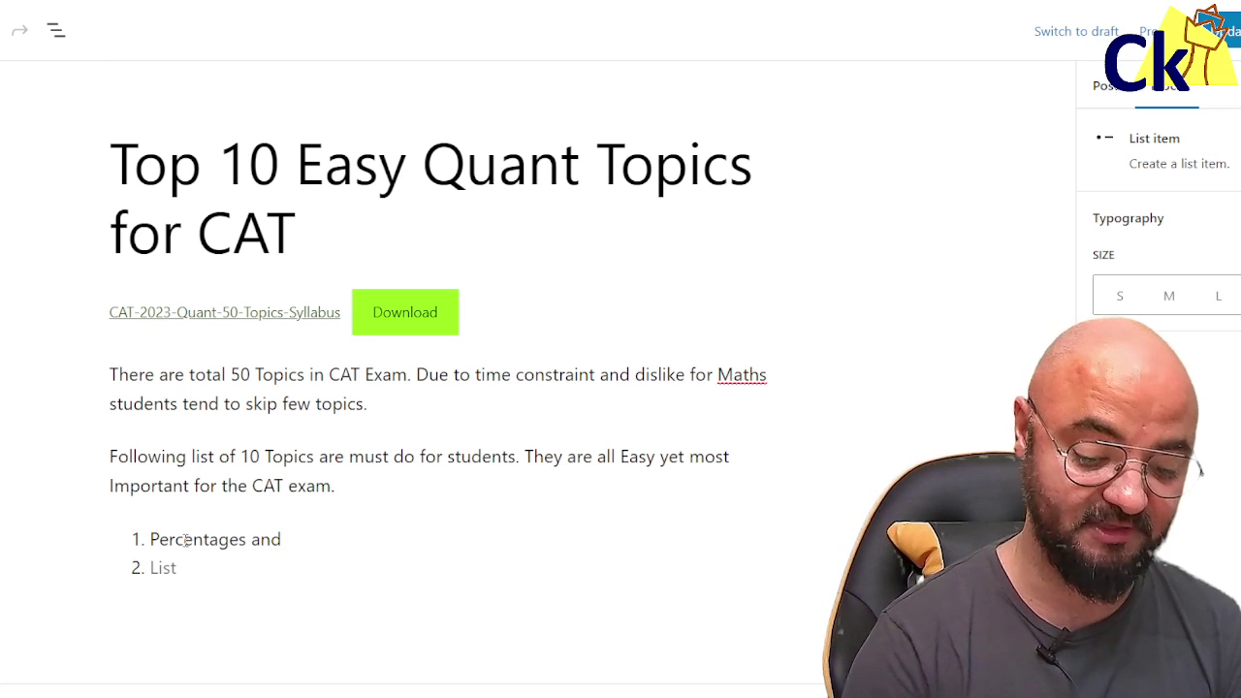
type("P&L")
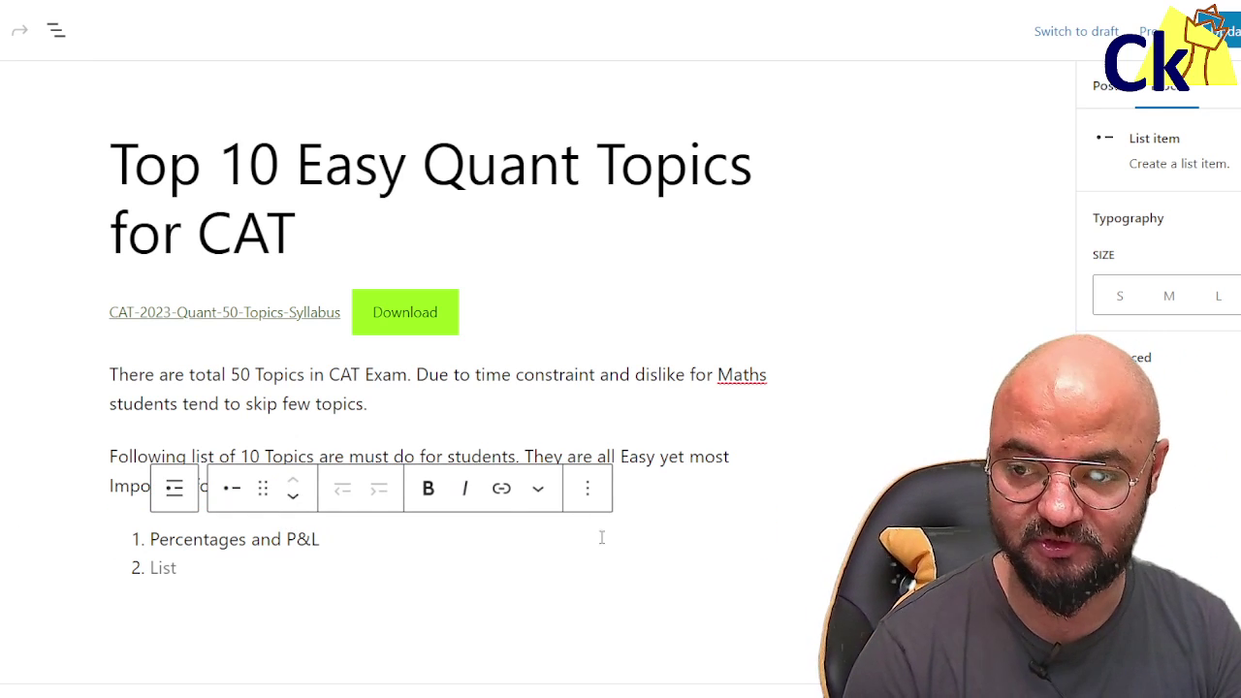
Add 'Ratio Prop & Variation' as item 2 and type 'Averages & Mixtures' as item 3
left_click(236, 566)
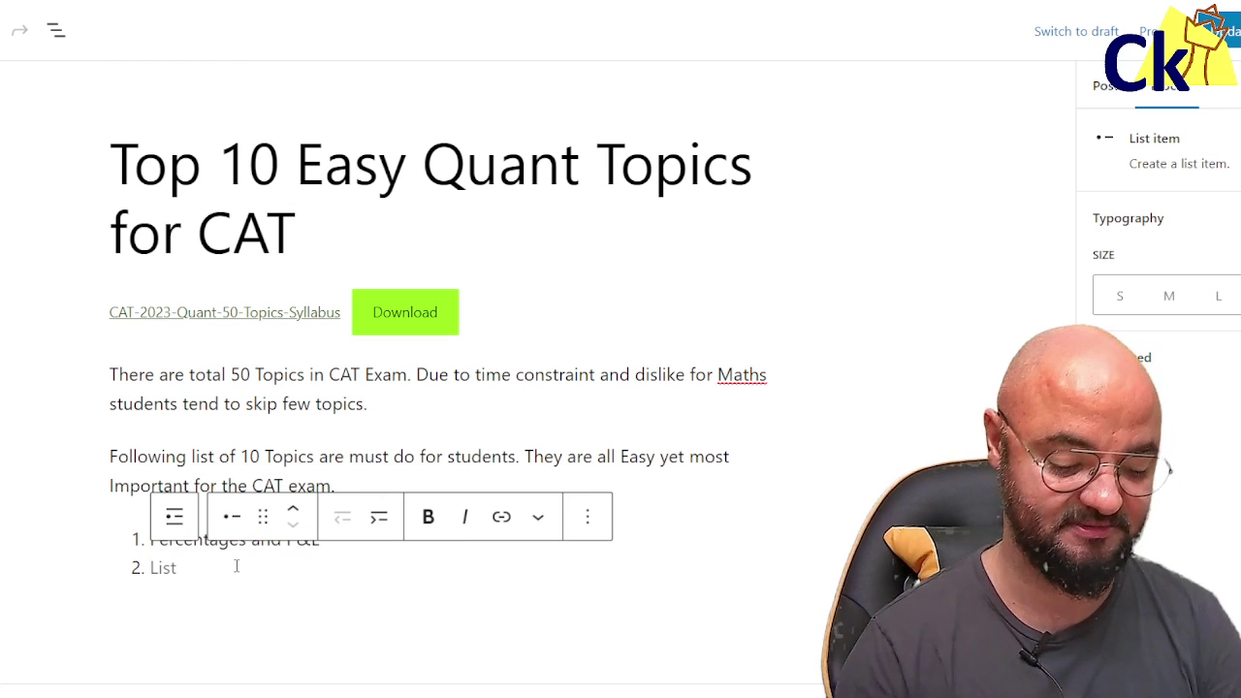
type("Ratio")
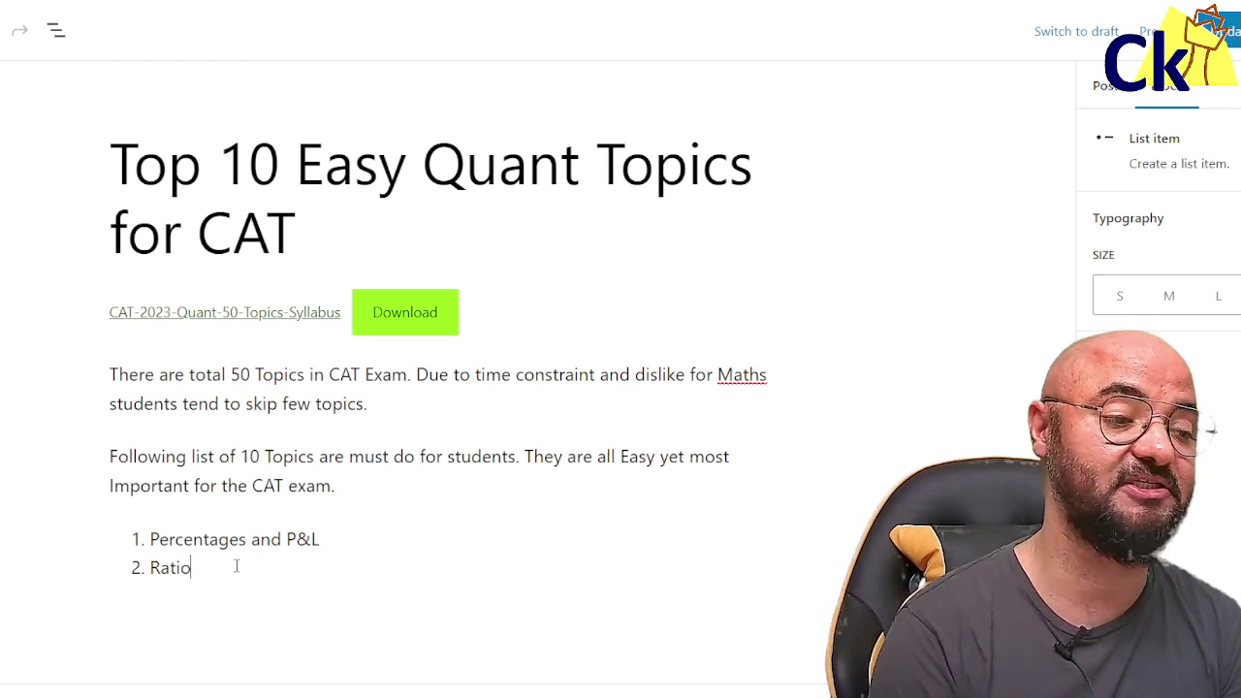
type(" Prop")
key("BackSpace")
type("op & Va")
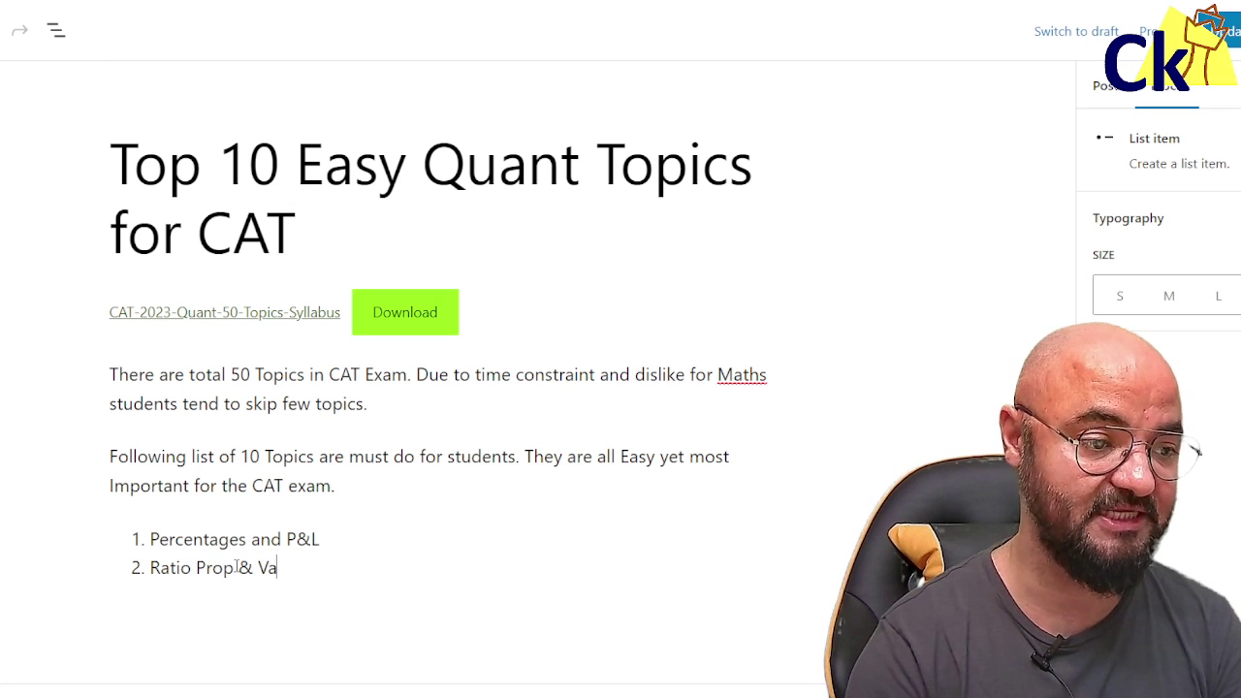
type("riation")
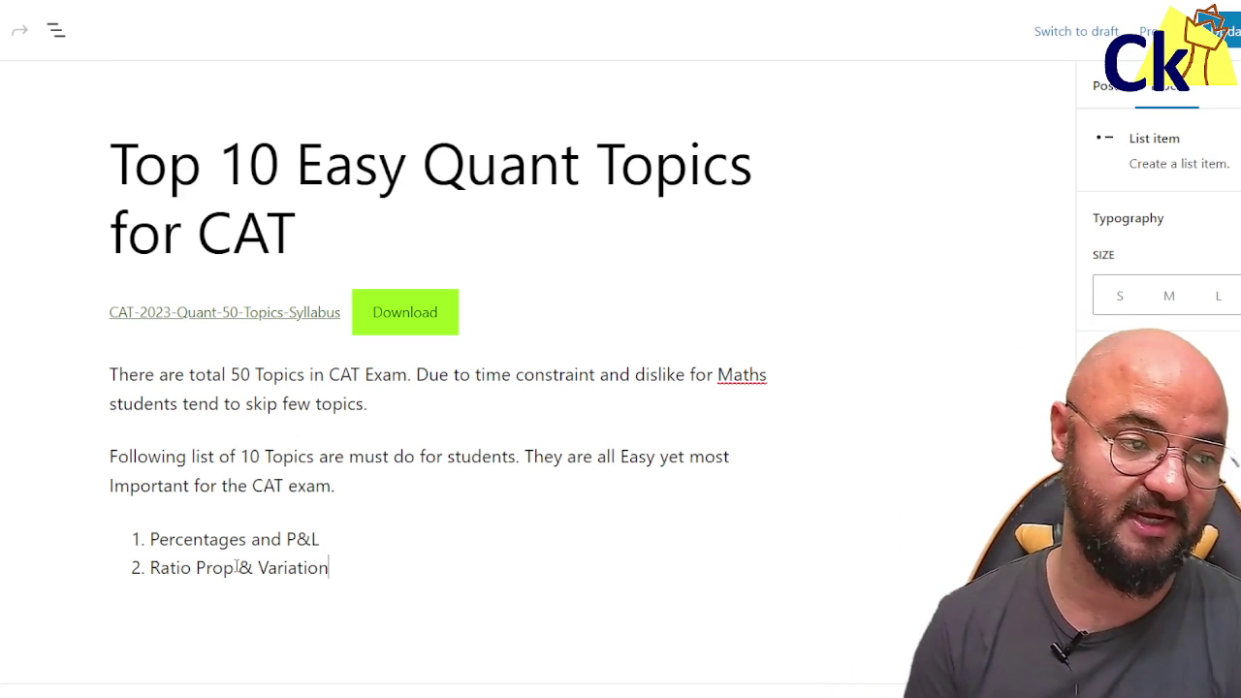
key("Return")
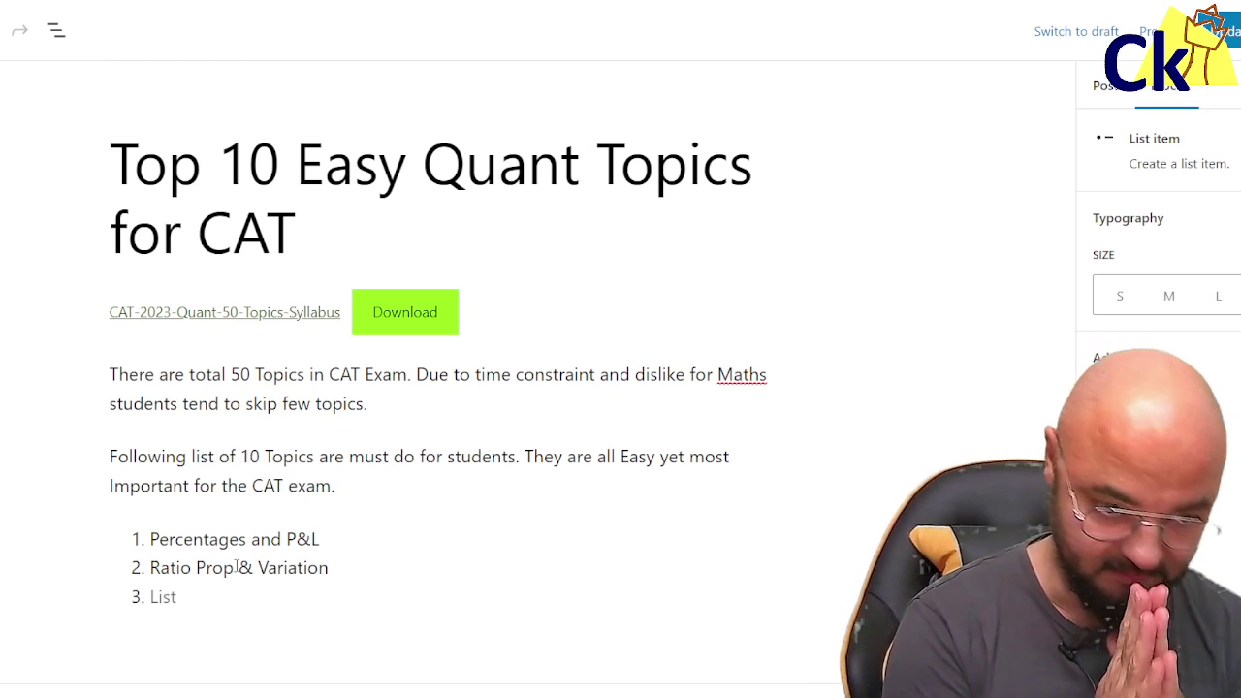
type("Averag")
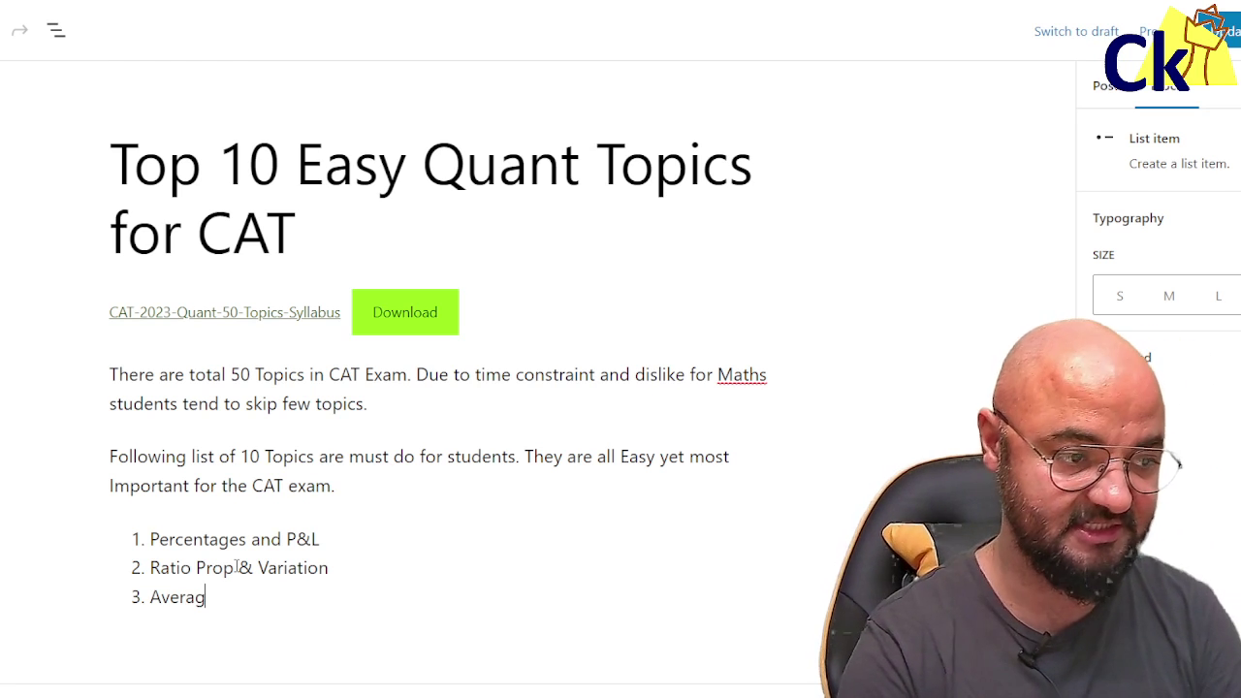
type("e s & Mix")
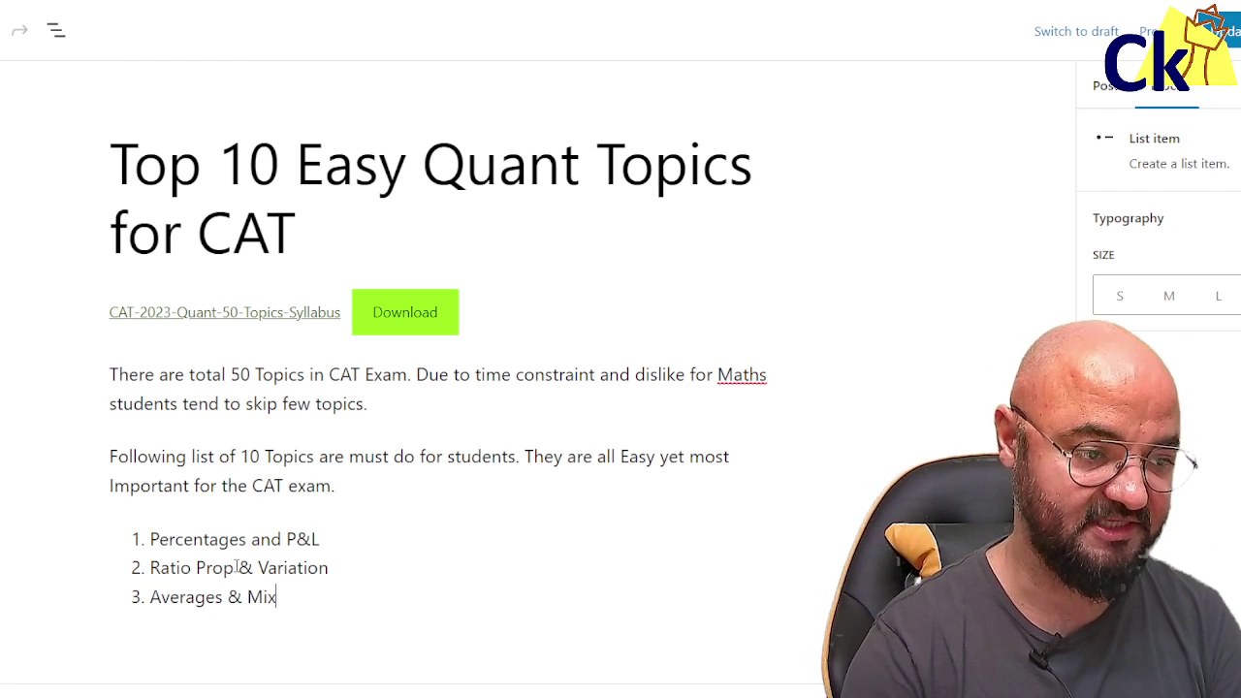
type("tures")
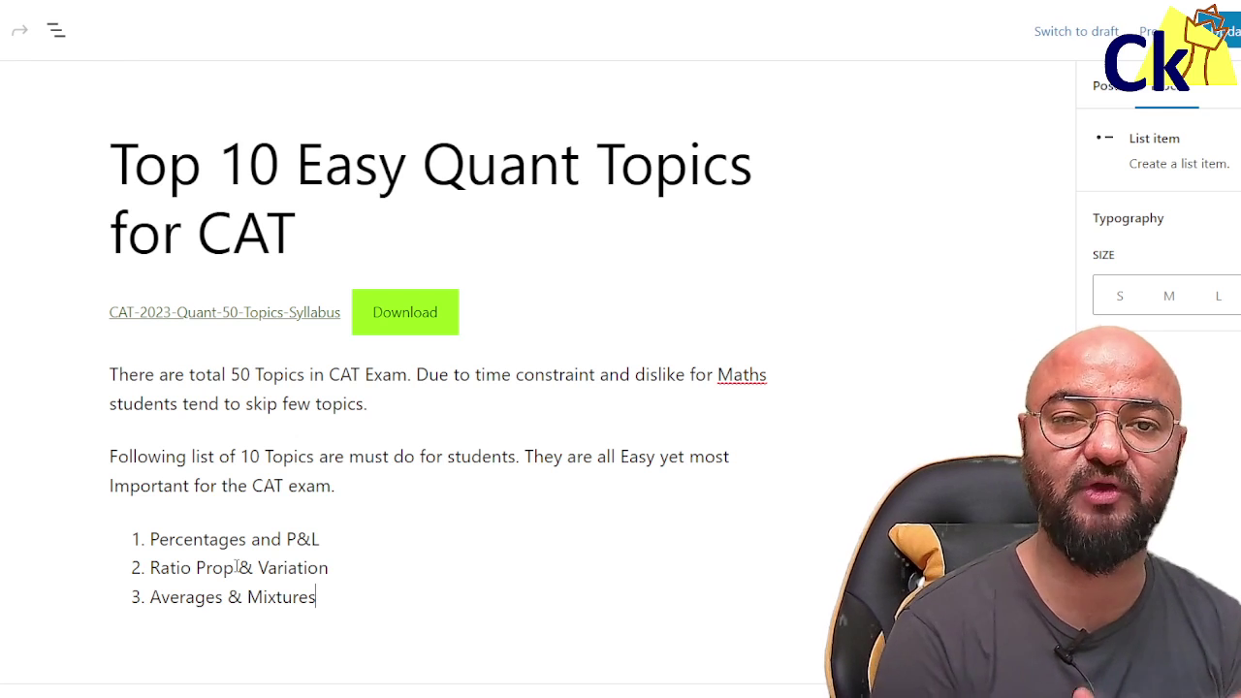
Split item 3 into 'Averages' and 'Mixtures', add 'Equations' as item 5, and start item 6
left_click_drag(227, 596, 248, 597)
key("Return")
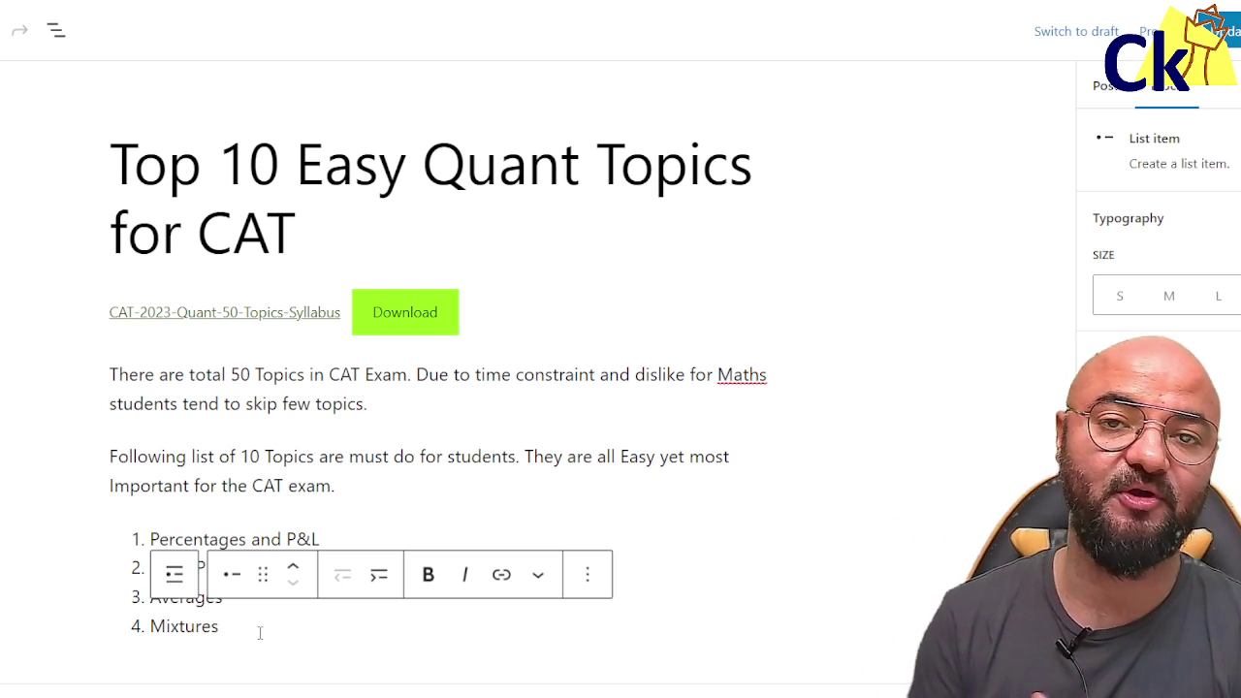
key("Return")
type("E")
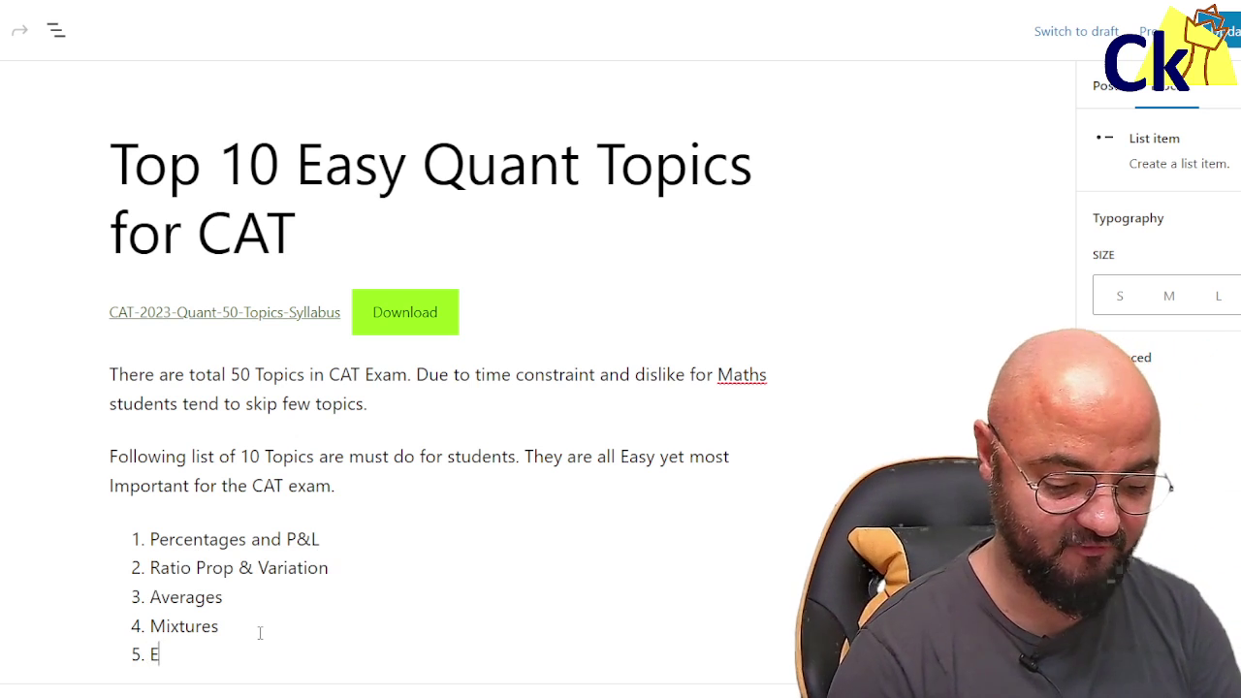
type("quations")
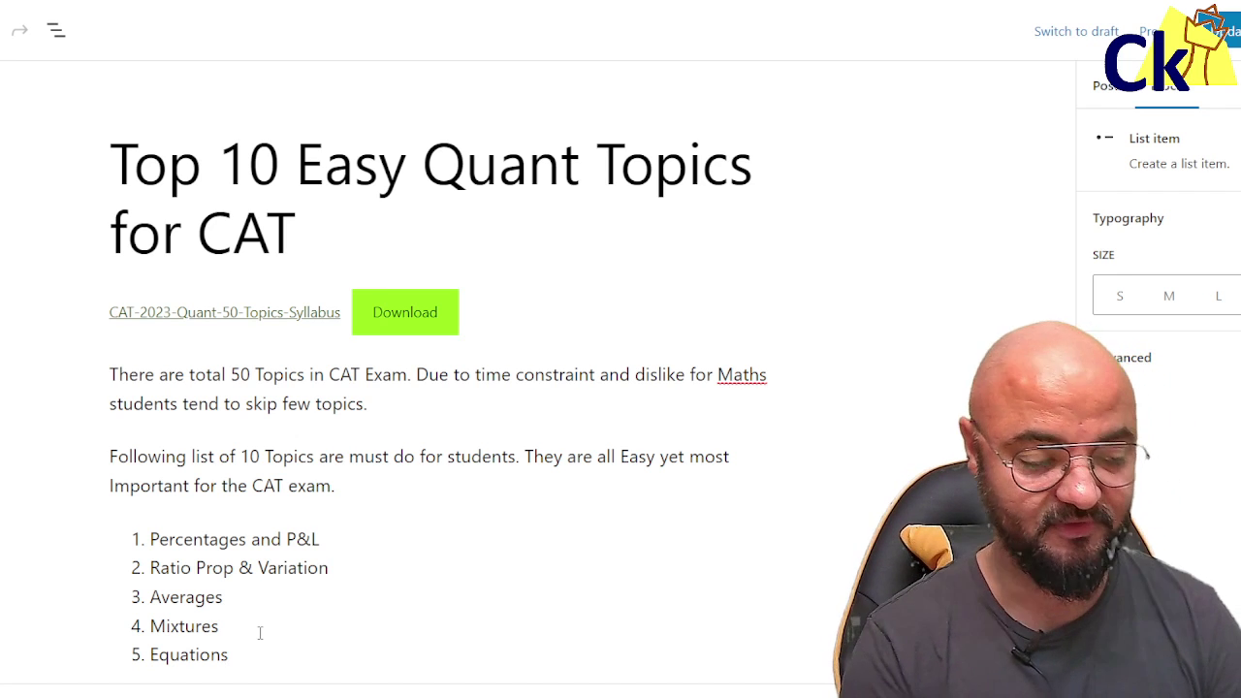
type("/ Al")
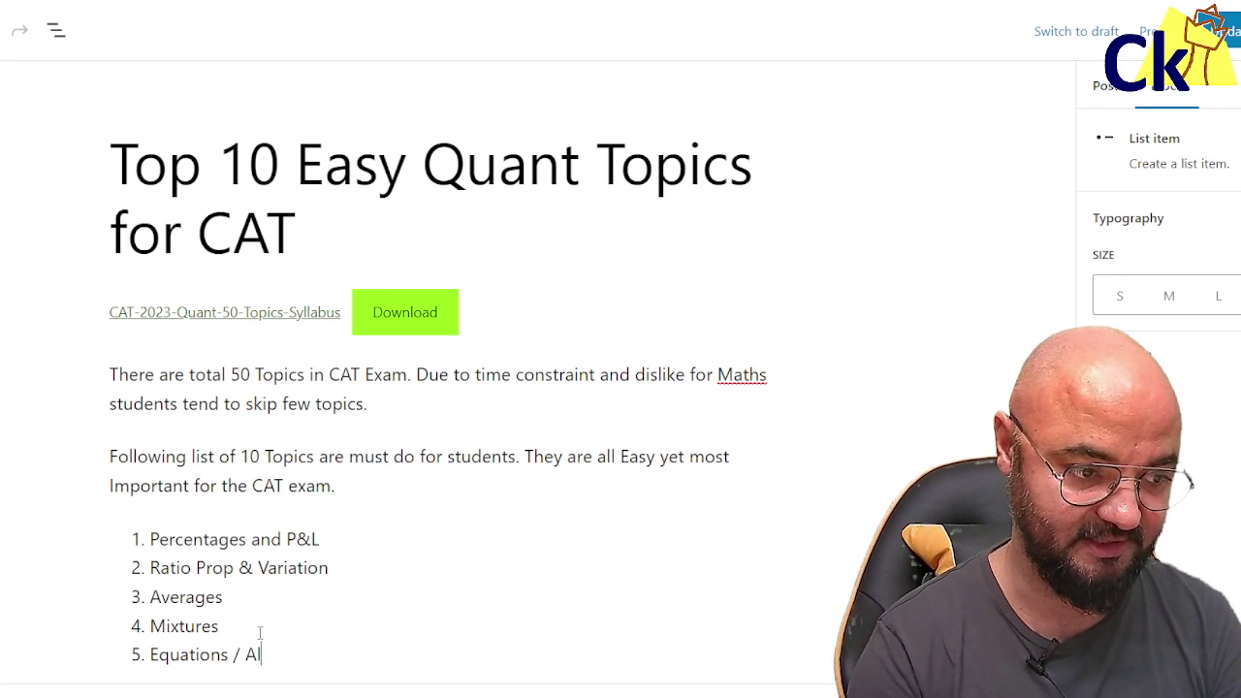
type("ge")
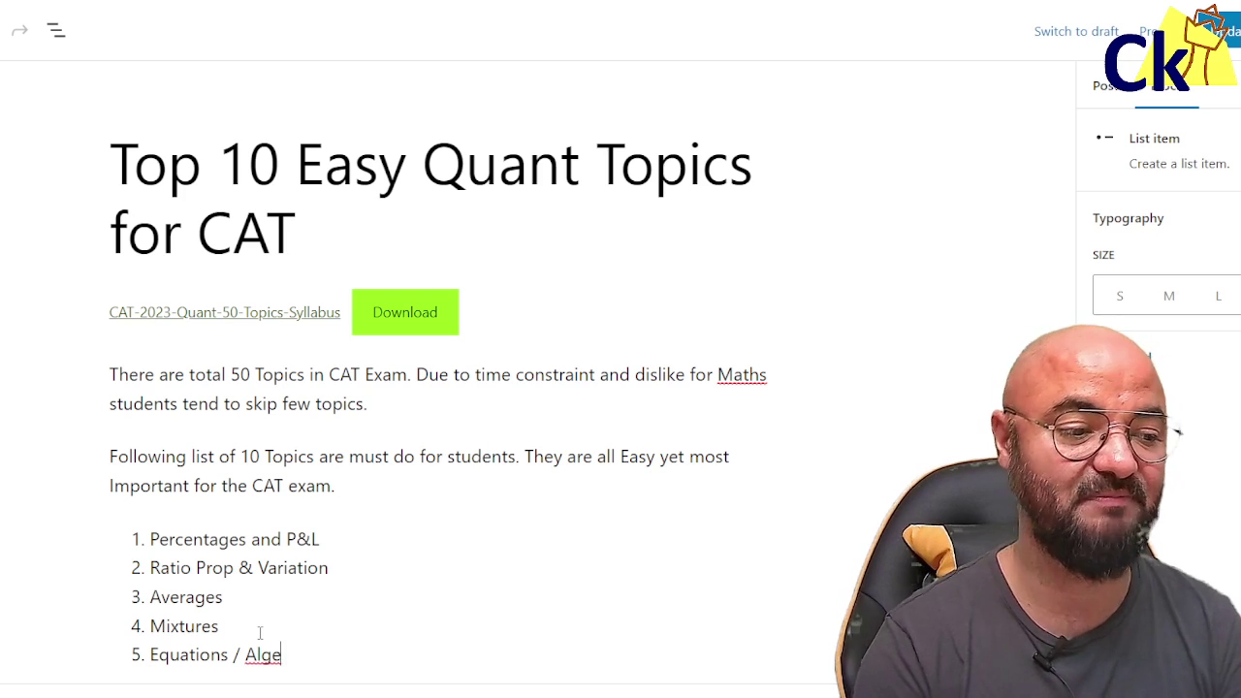
key("BackSpace")
key("BackSpace")
key("BackSpace")
key("BackSpace")
key("BackSpace")
key("BackSpace")
key("BackSpace")
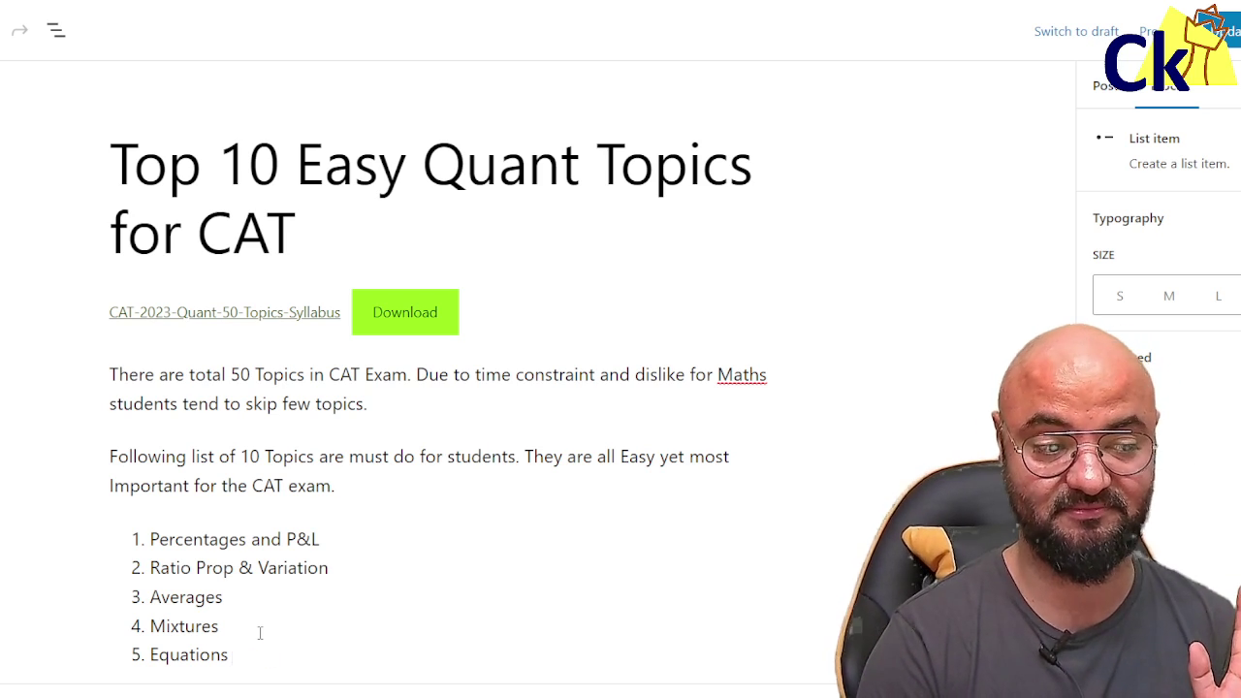
key("Return")
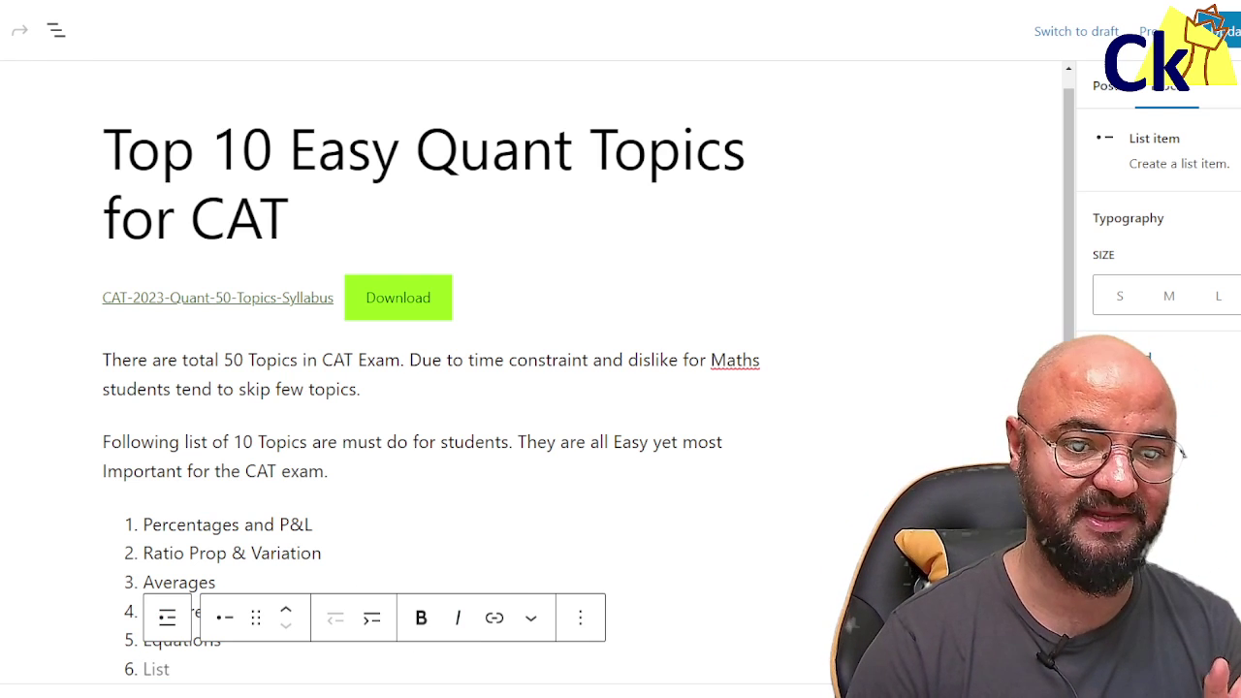
Return to the end of Equations and add 'AP GP Series' as list item 6
key("Return")
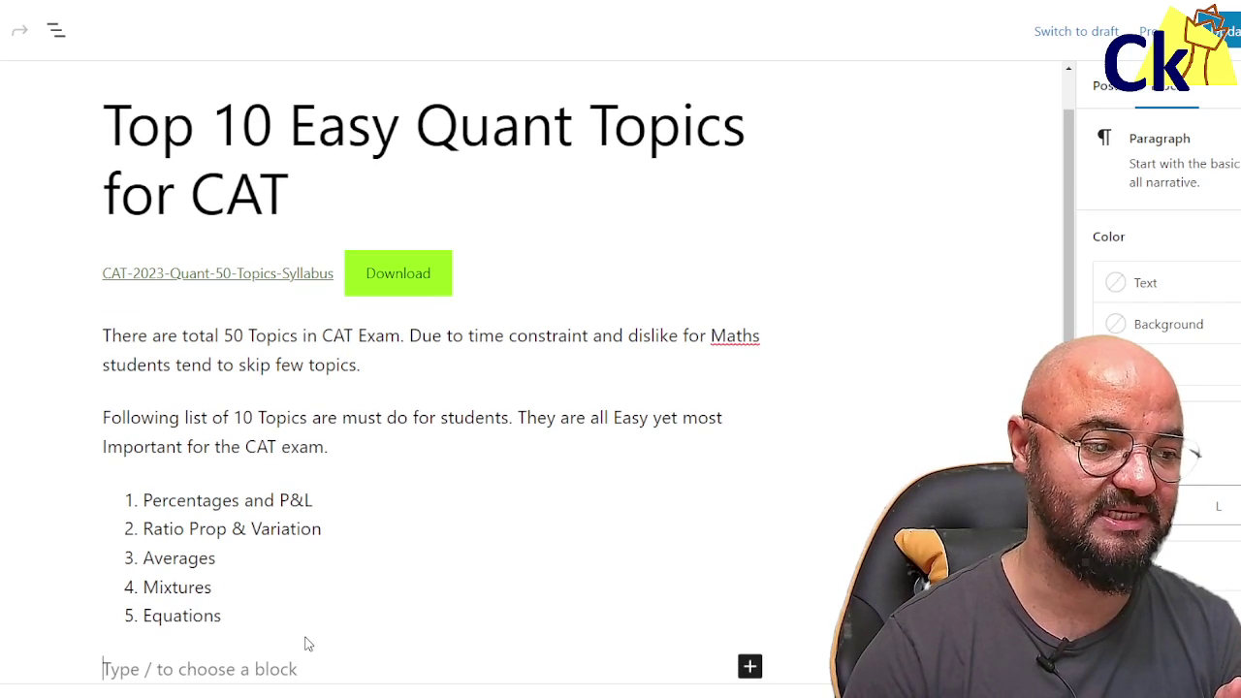
key("Return")
key("Return")
key("Return")
scroll(477, 515, "up", 2)
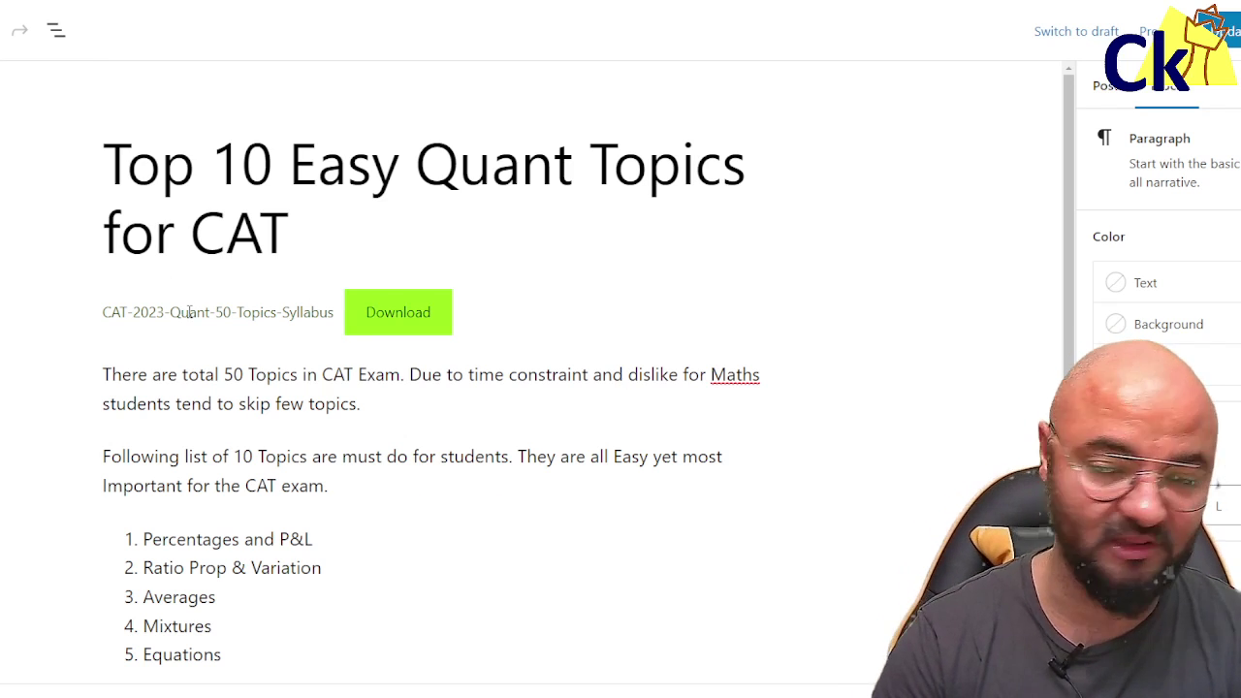
scroll(203, 621, "down", 3)
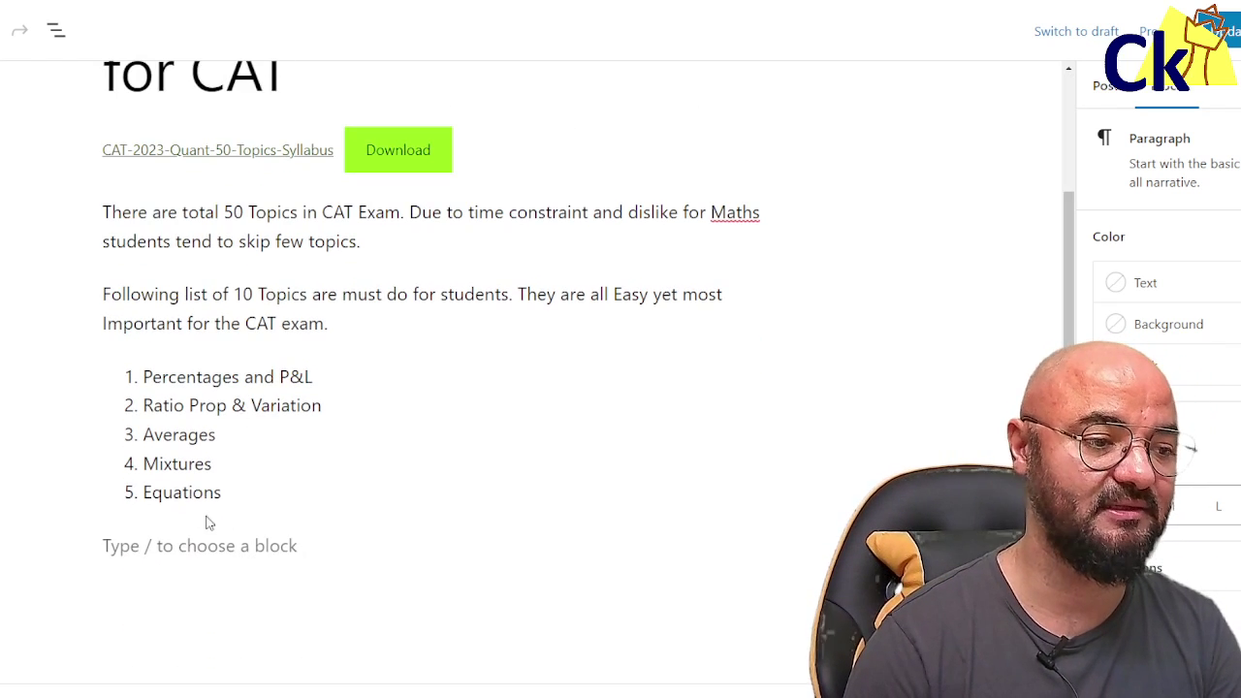
left_click(236, 495)
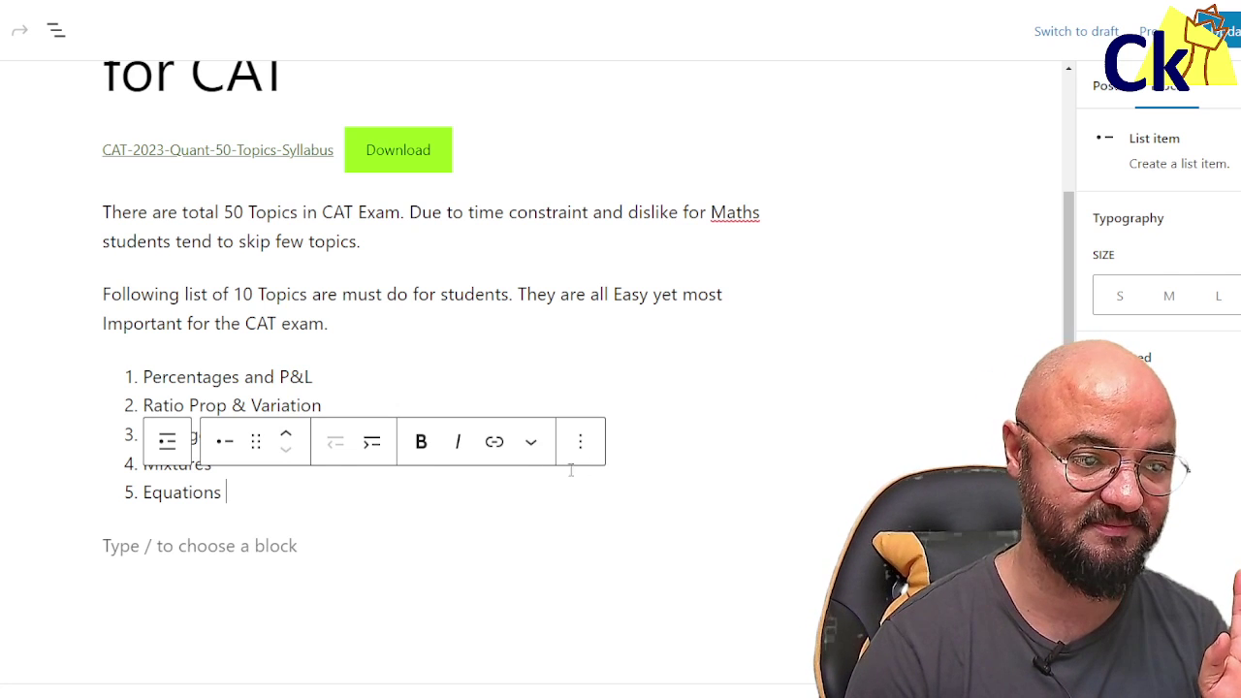
key("Return")
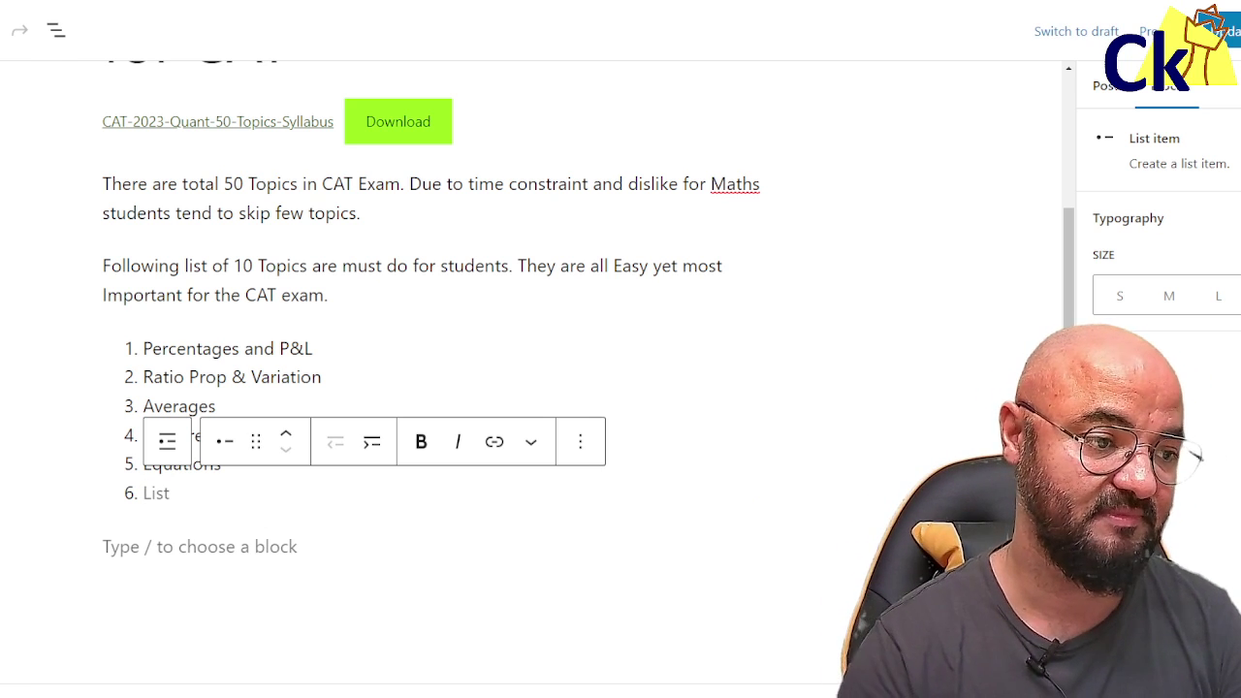
type("A")
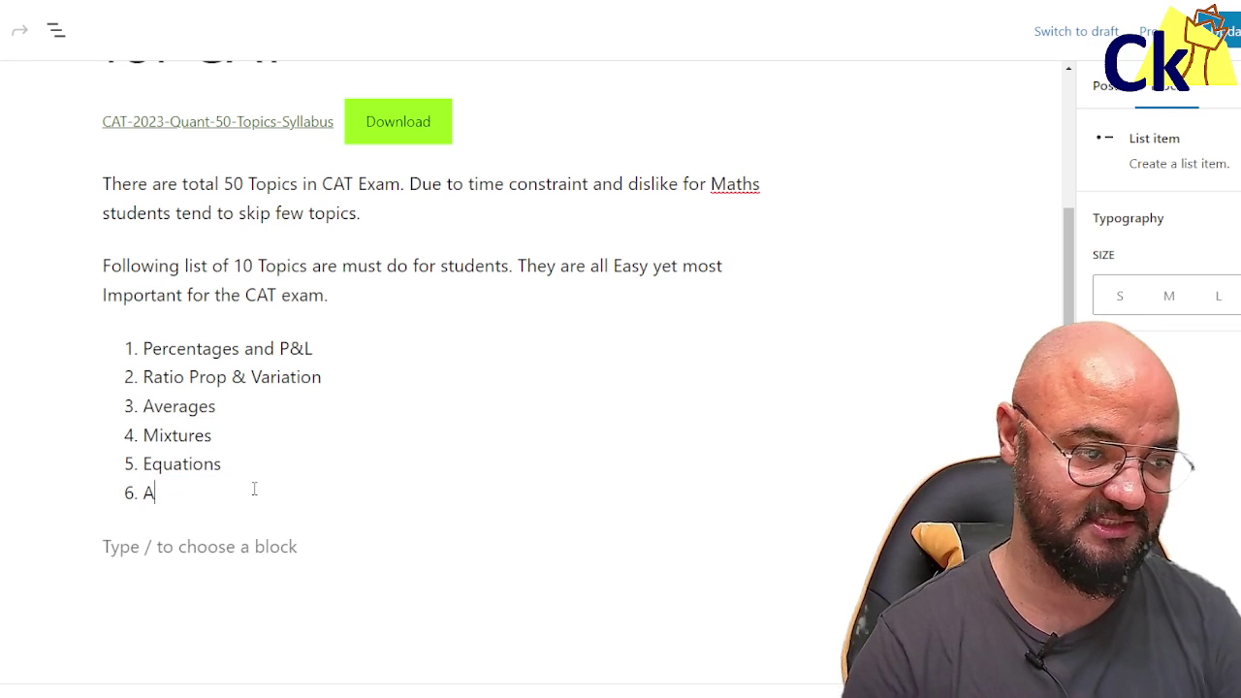
type("P GP Series")
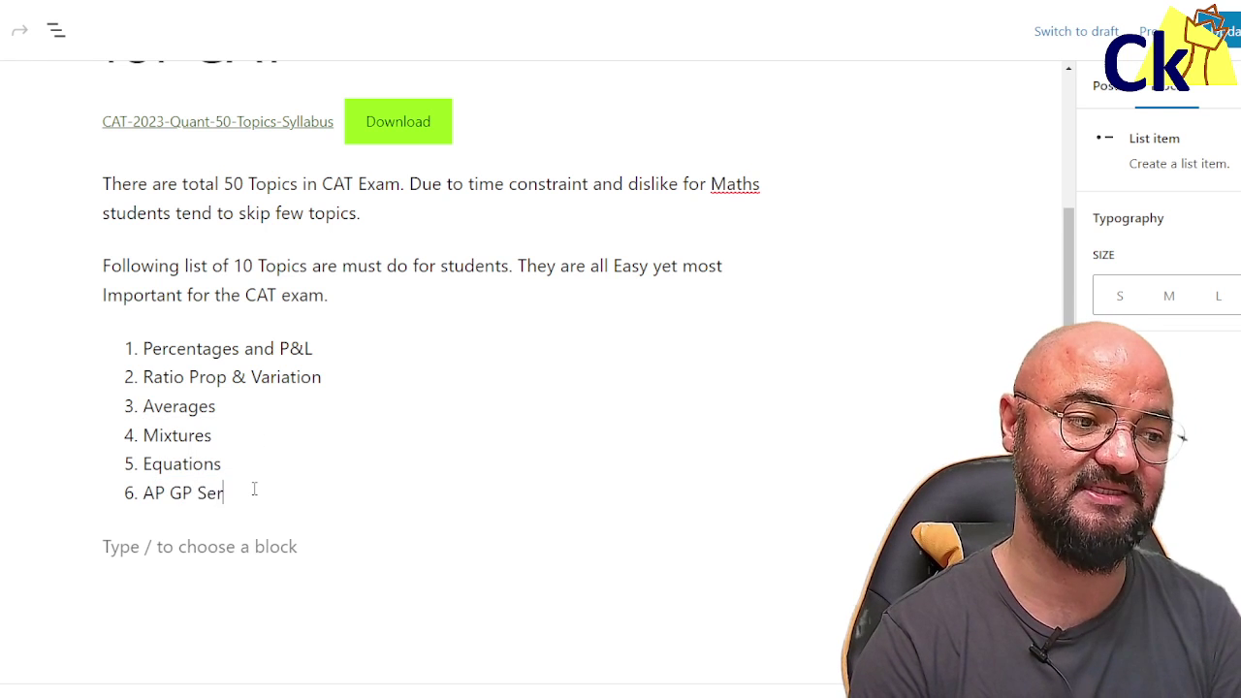
Add 'Logarithm' and 'Function Graphs' as list items 7 and 8
key("Return")
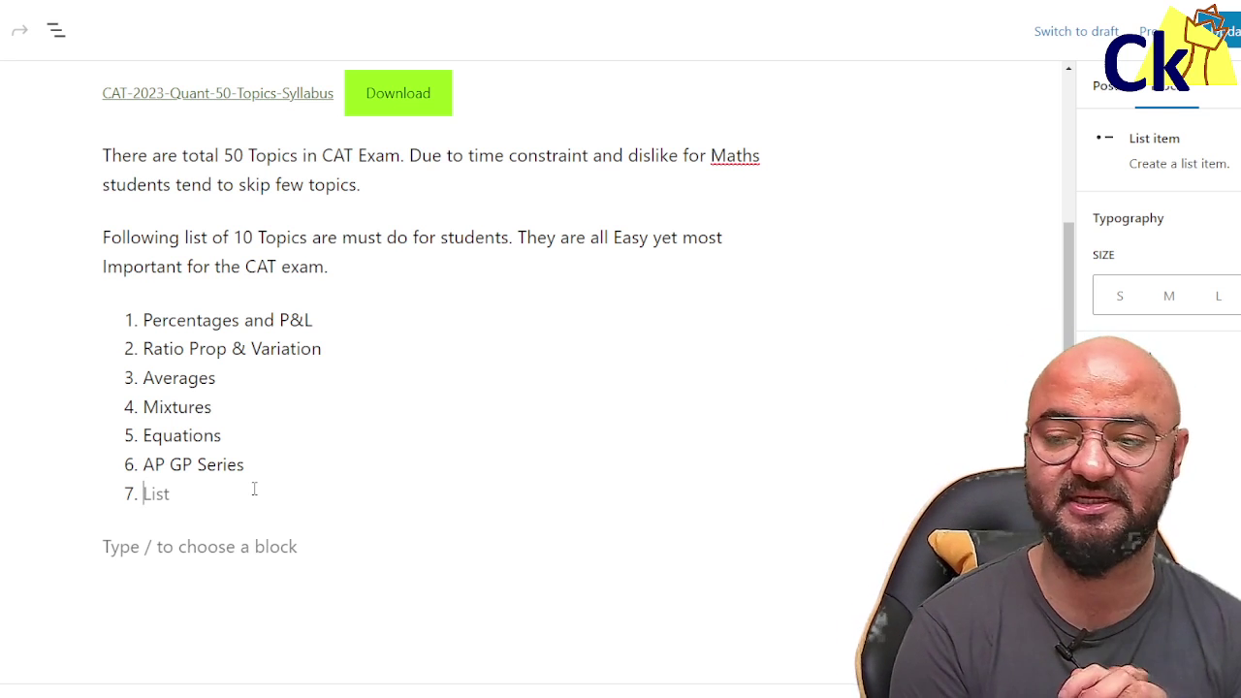
type("Loga")
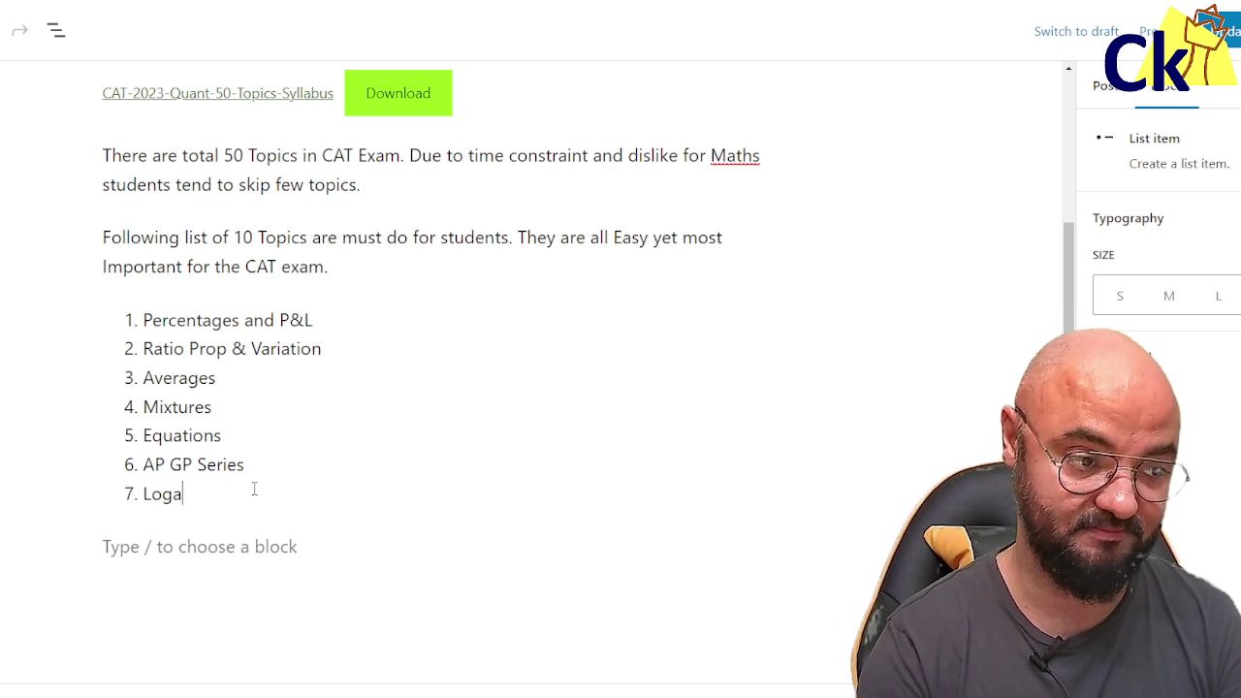
key("BackSpace")
type("arithm")
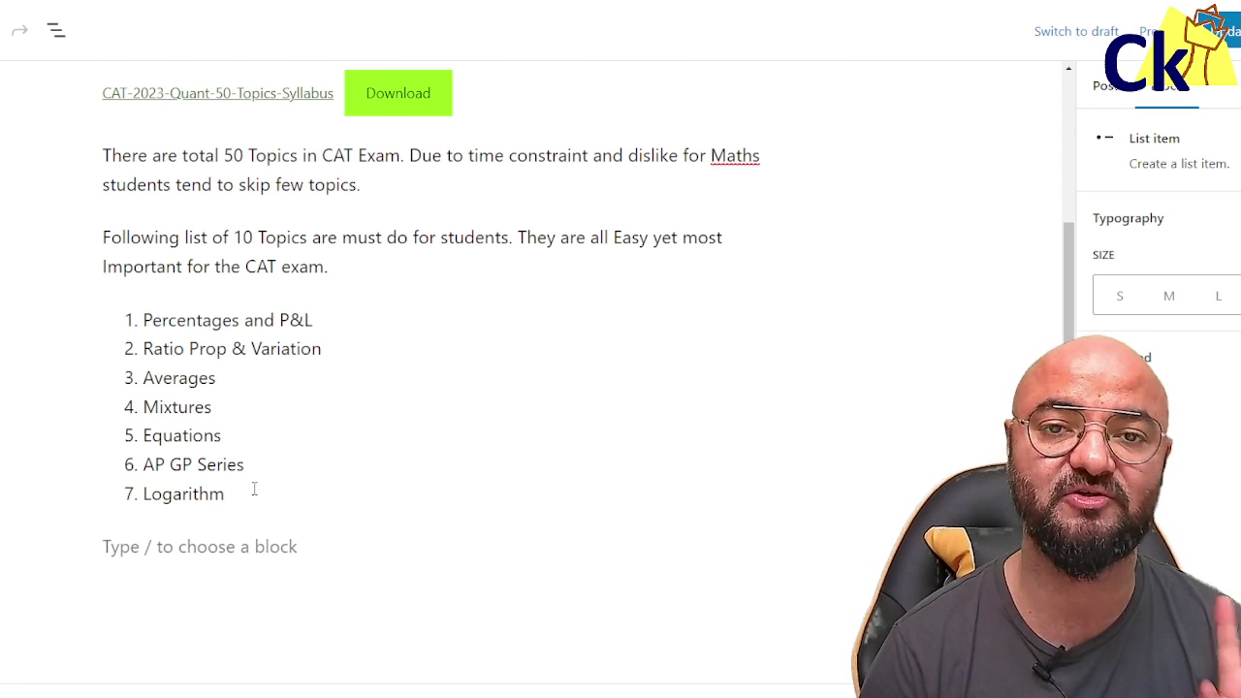
key("Return")
type("F")
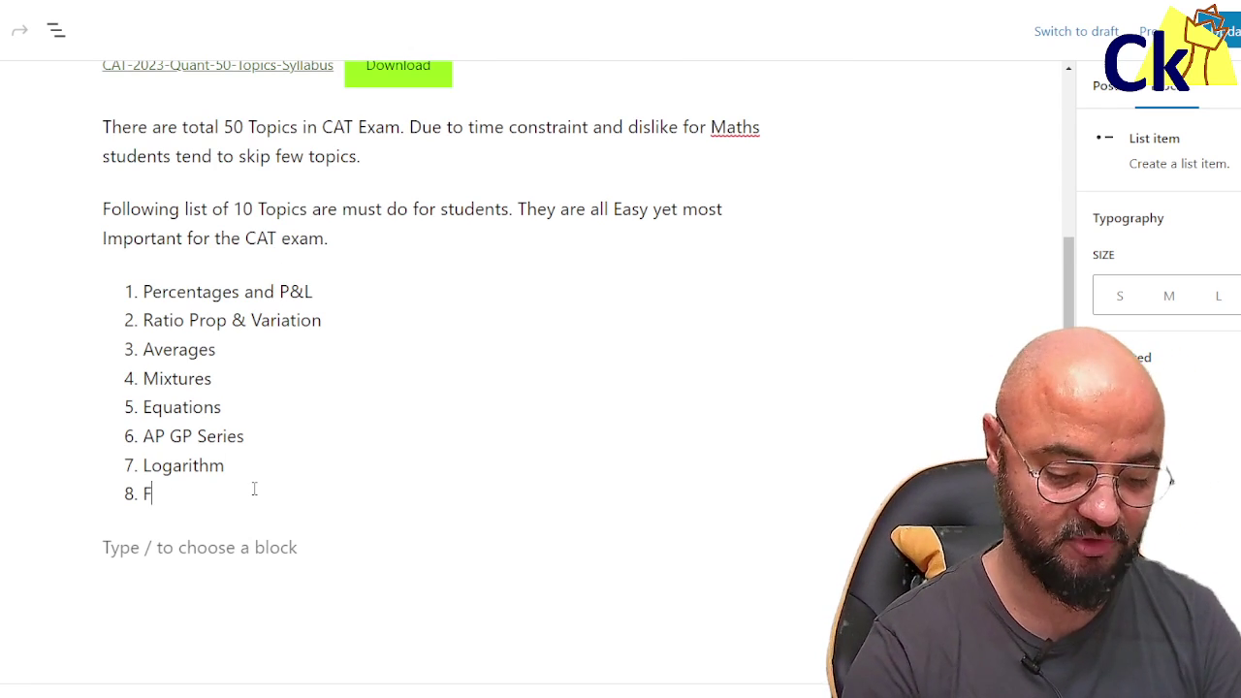
type("unctions")
key("BackSpace")
type("Graphs")
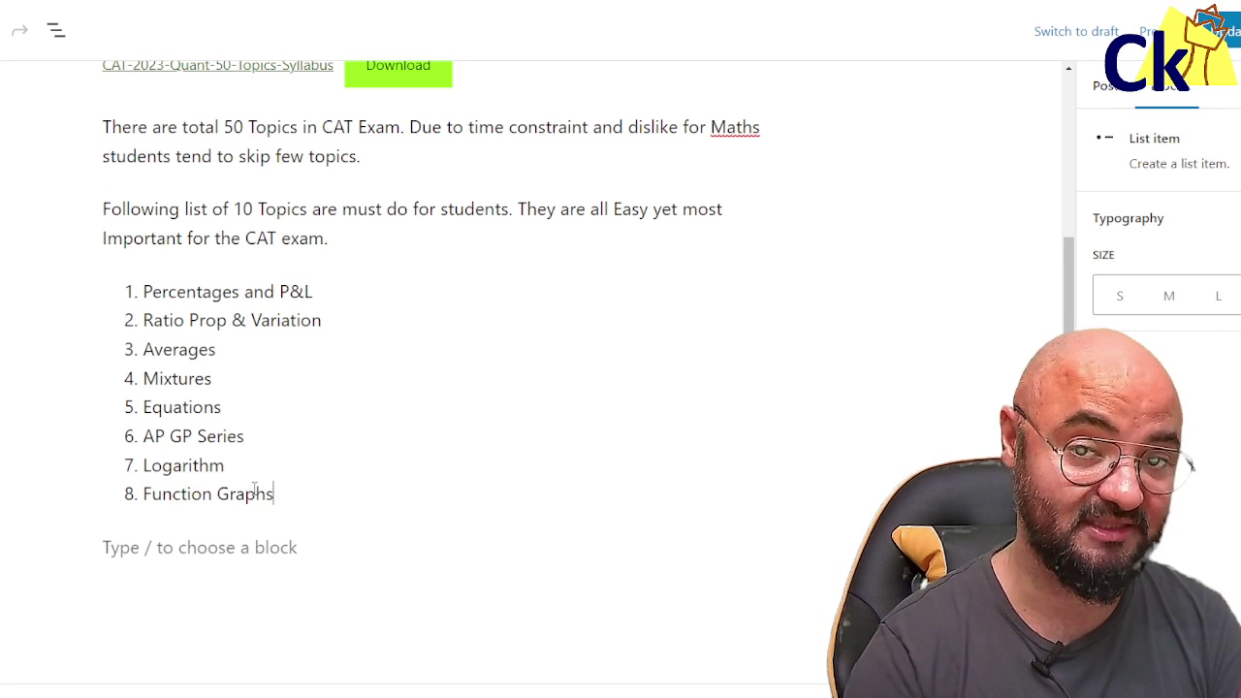
Add 'Inequality Maxima Minima' and 'Mensuration' as list items 9 and 10
key("Return")
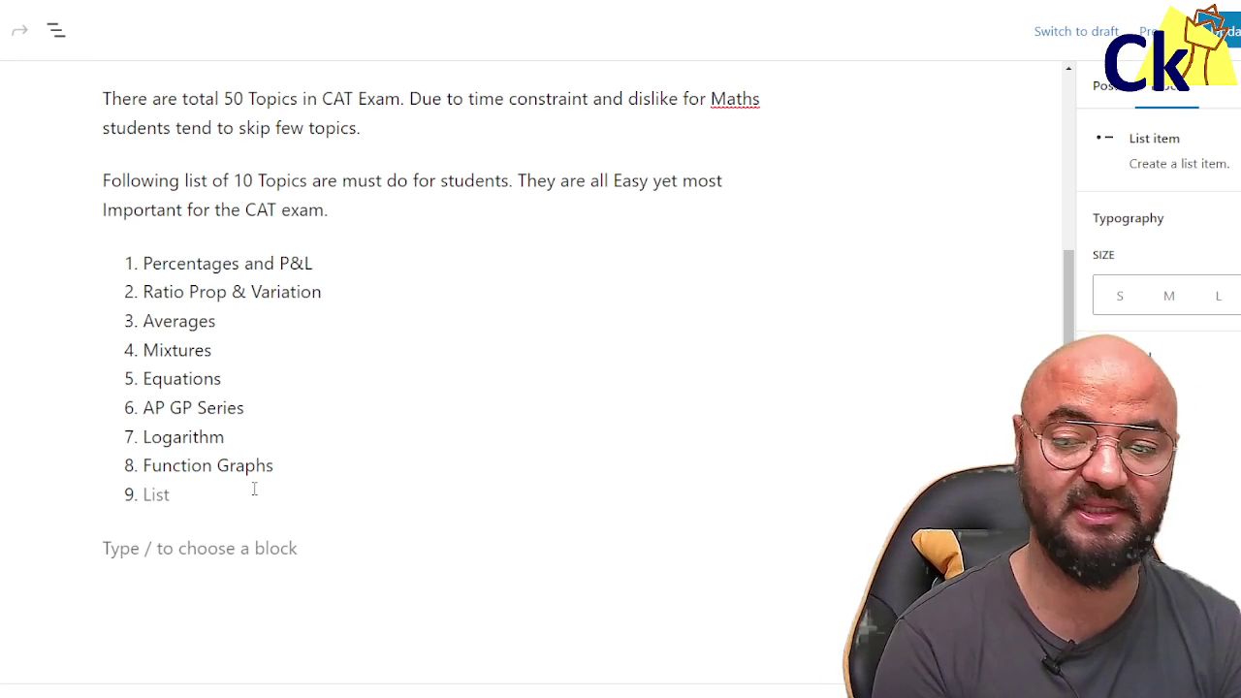
type("INEQ")
key("BackSpace")
key("BackSpace")
key("BackSpace")
type("neq")
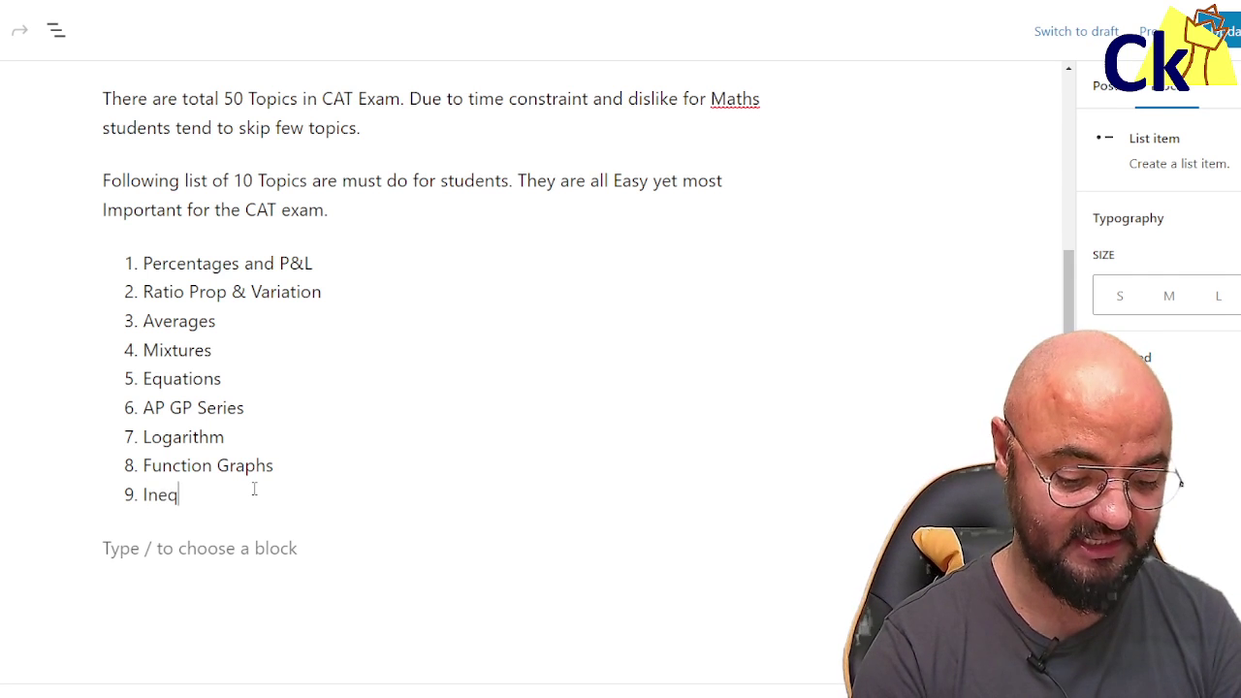
type("uality Msi")
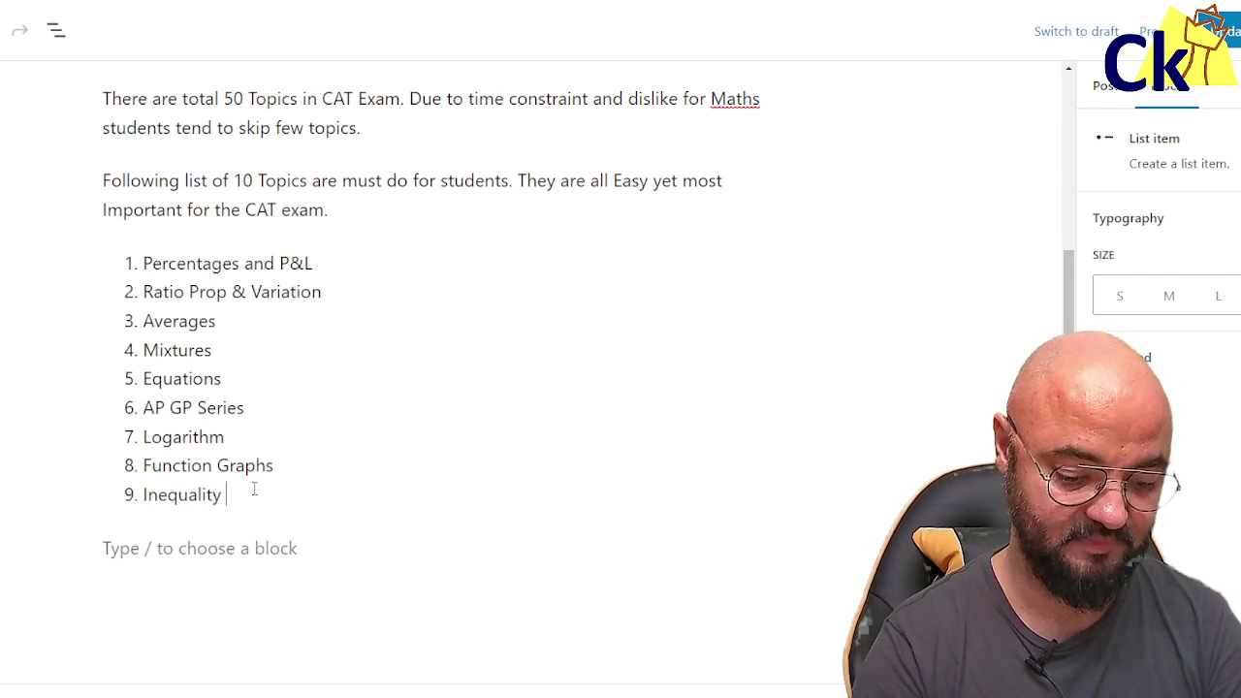
key("BackSpace")
key("BackSpace")
type("axima Minia")
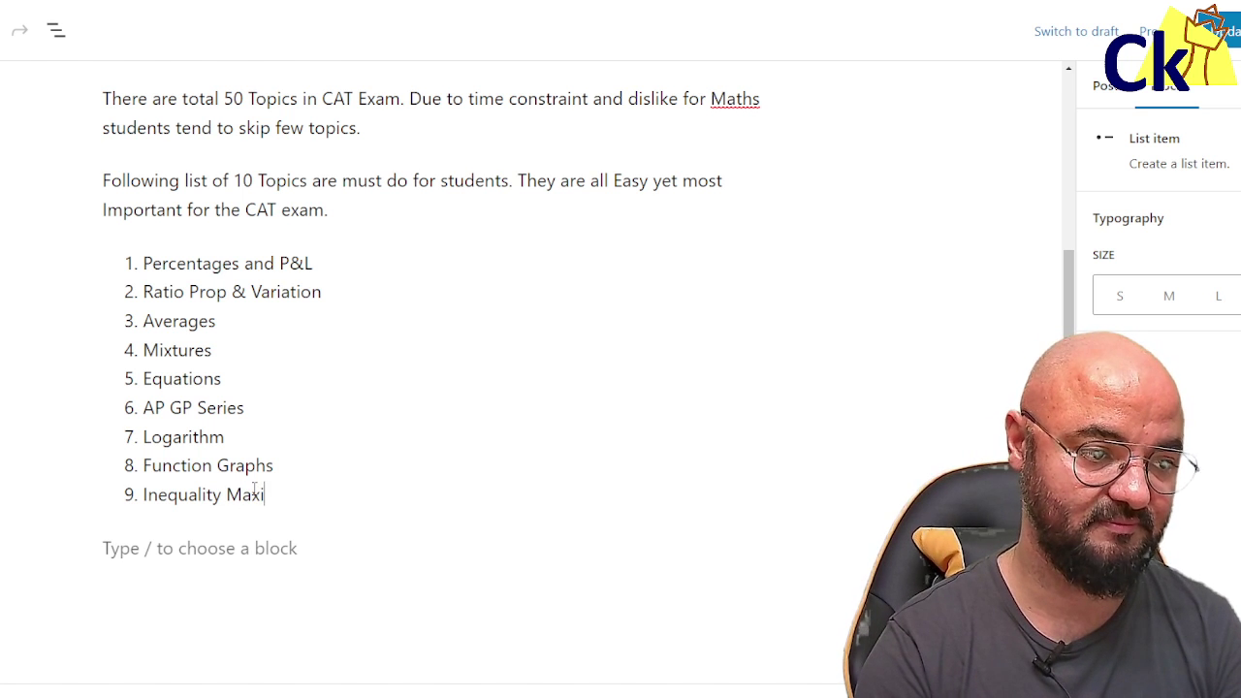
key("BackSpace")
key("BackSpace")
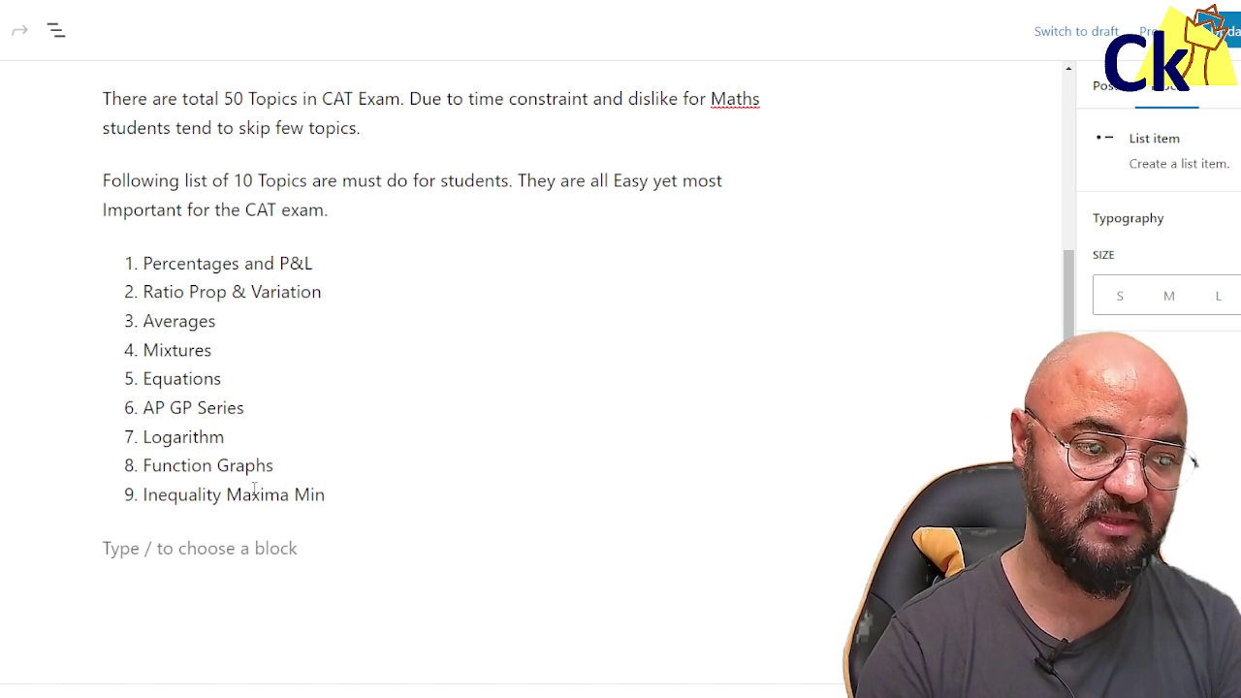
type("imma")
key("BackSpace")
key("BackSpace")
key("BackSpace")
type("ma")
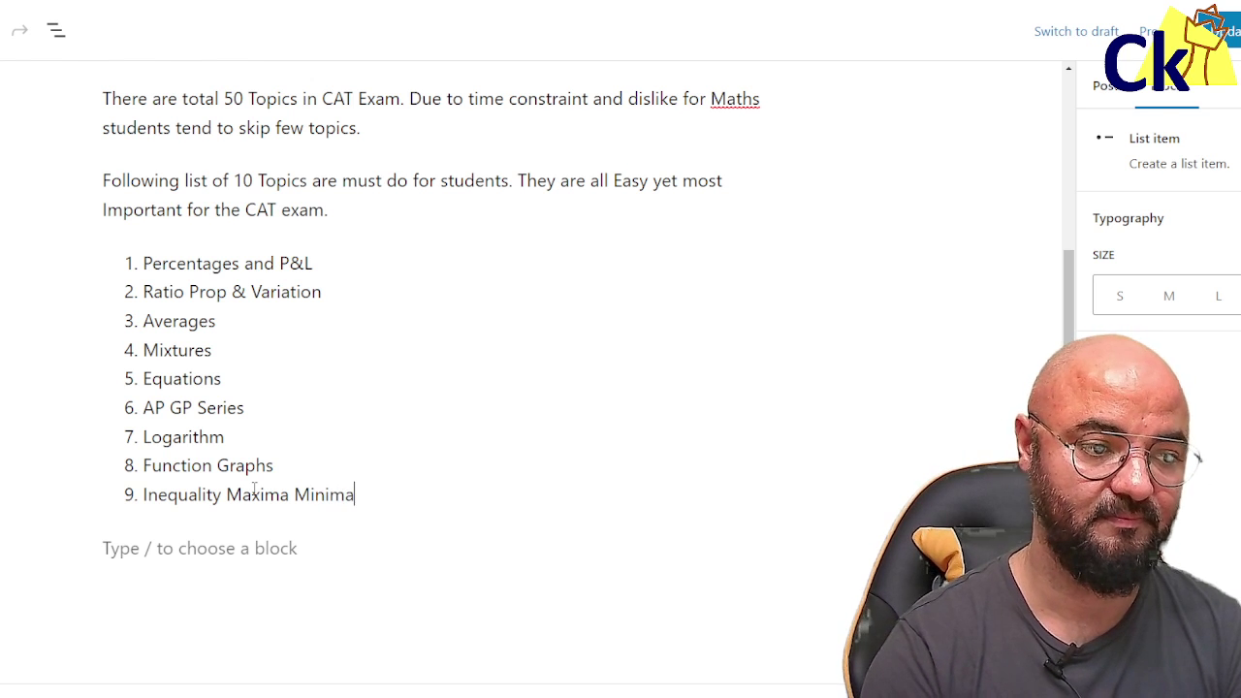
key("Return")
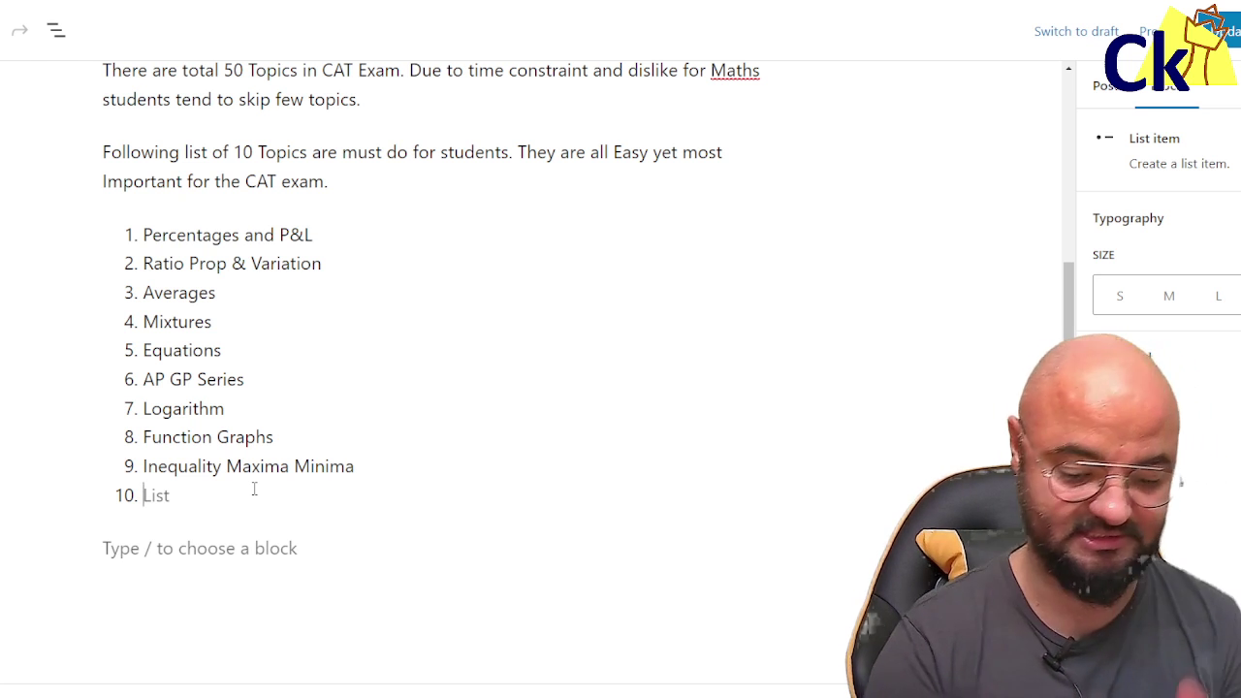
type("Mensuration")
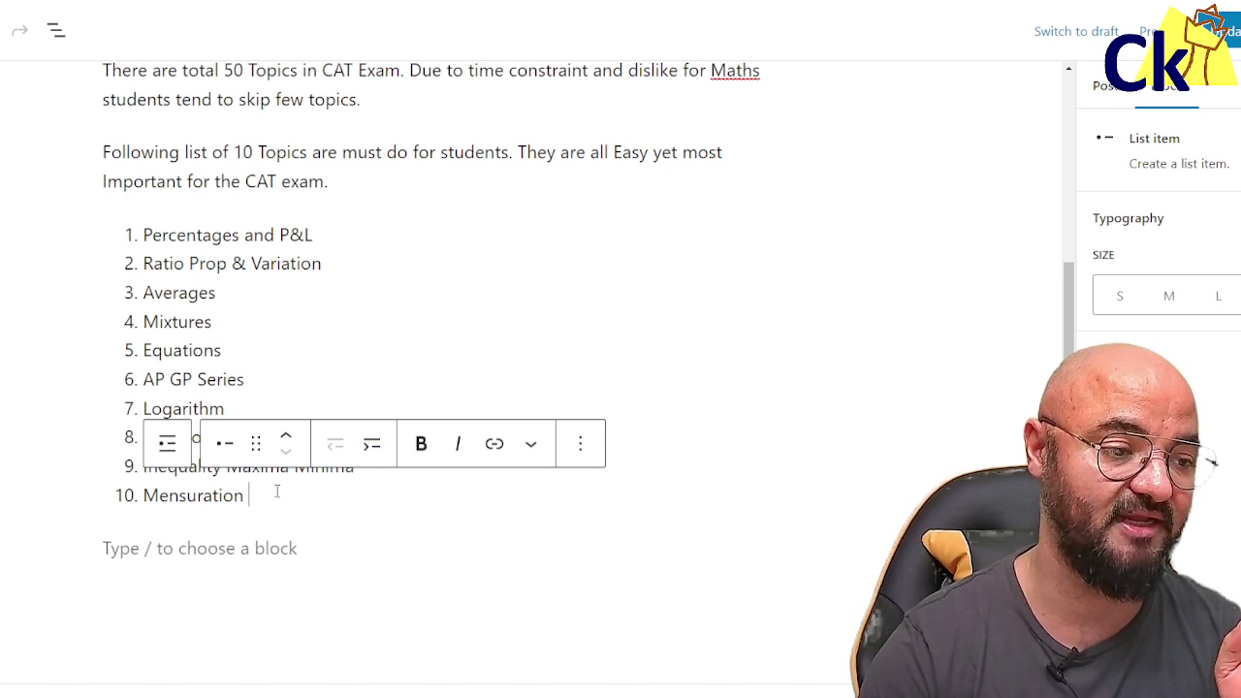
Merge Mixtures back into the Averages line as 'Averages & Mixtures'
left_click(223, 344)
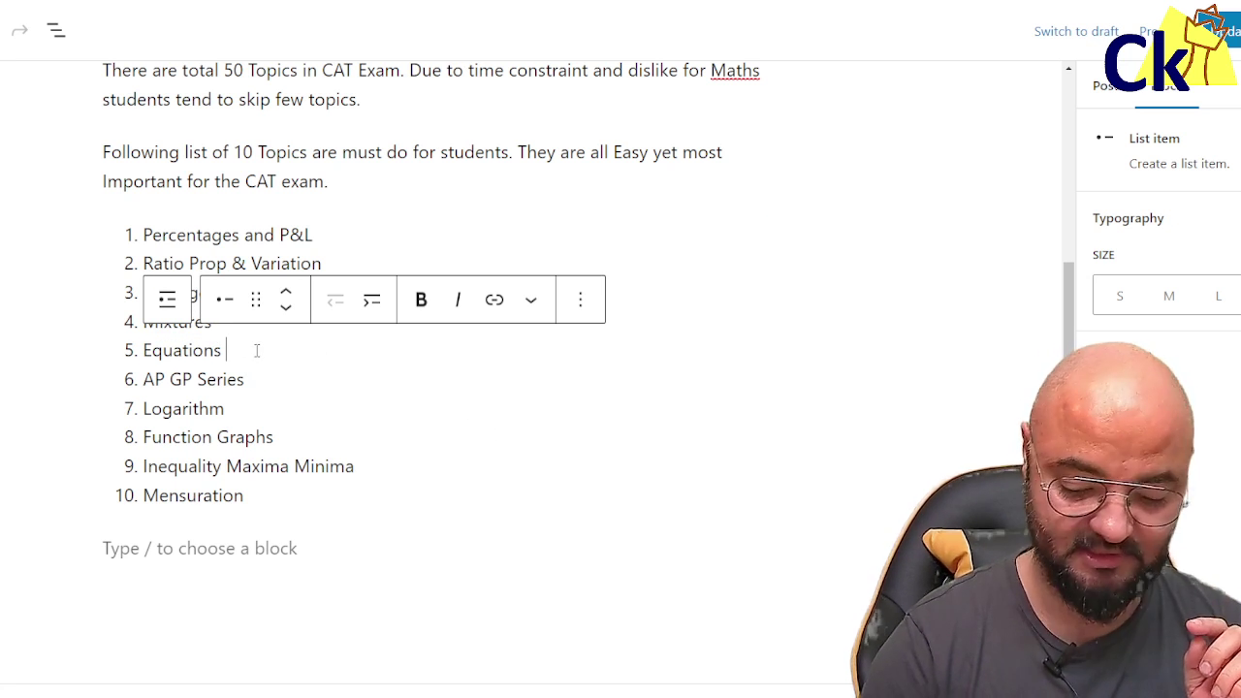
key("Up")
key("Up")
key("Delete")
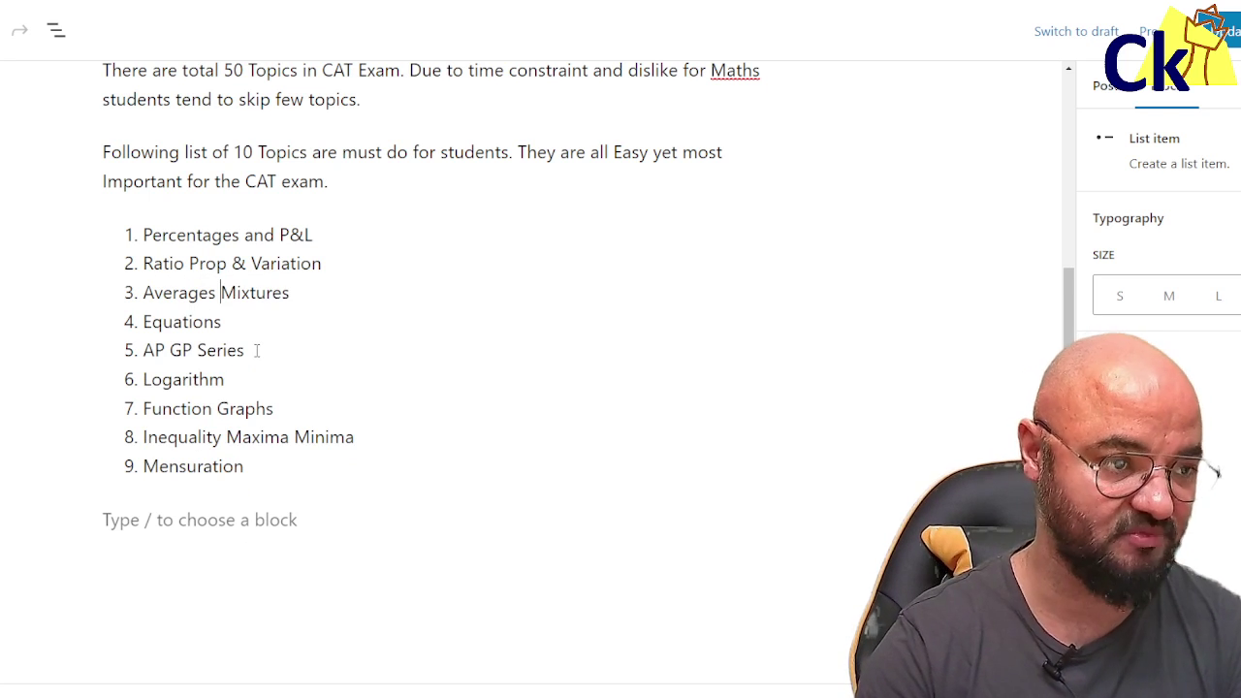
type("&")
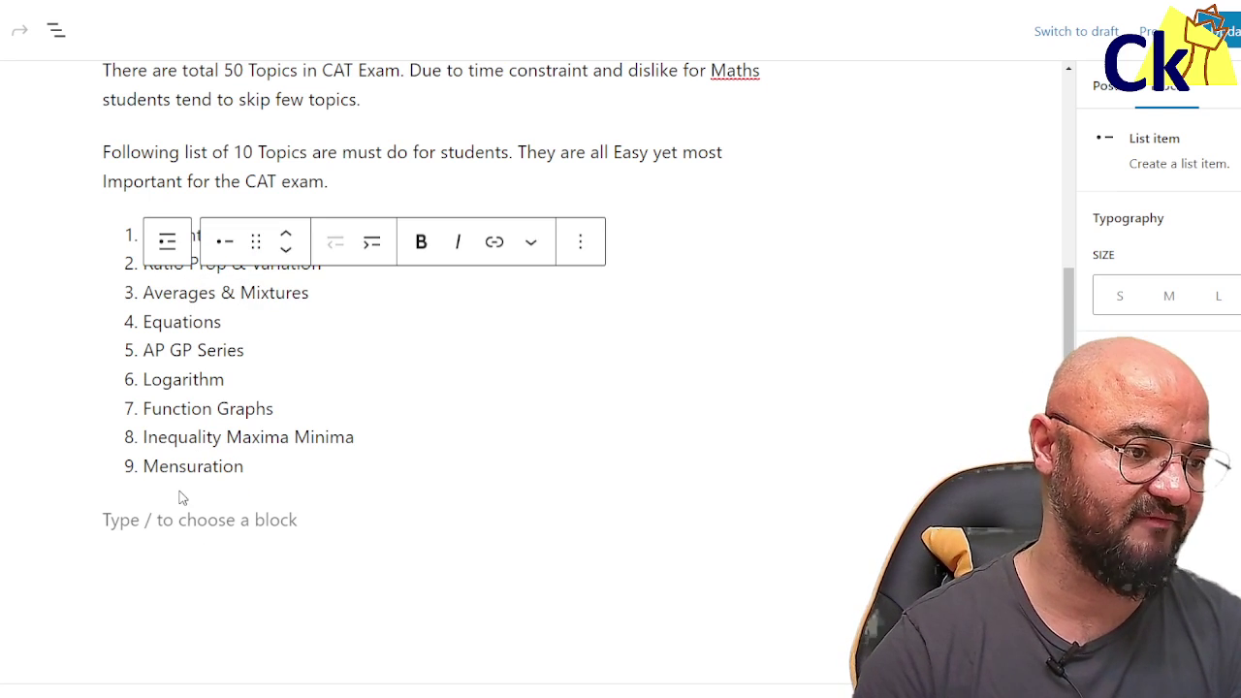
Add 'Trigno & Coordinate Geometry' as a new list item after Mensuration
left_click(258, 500)
left_click(260, 464)
key("Return")
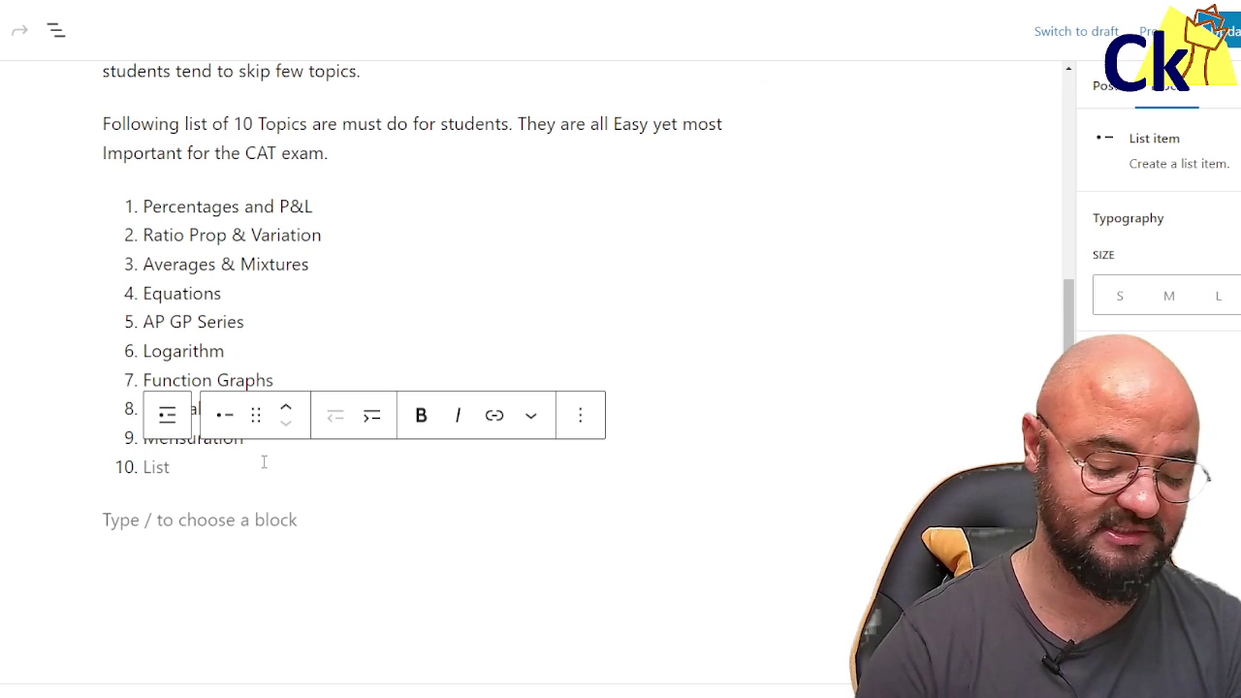
type("A")
key("BackSpace")
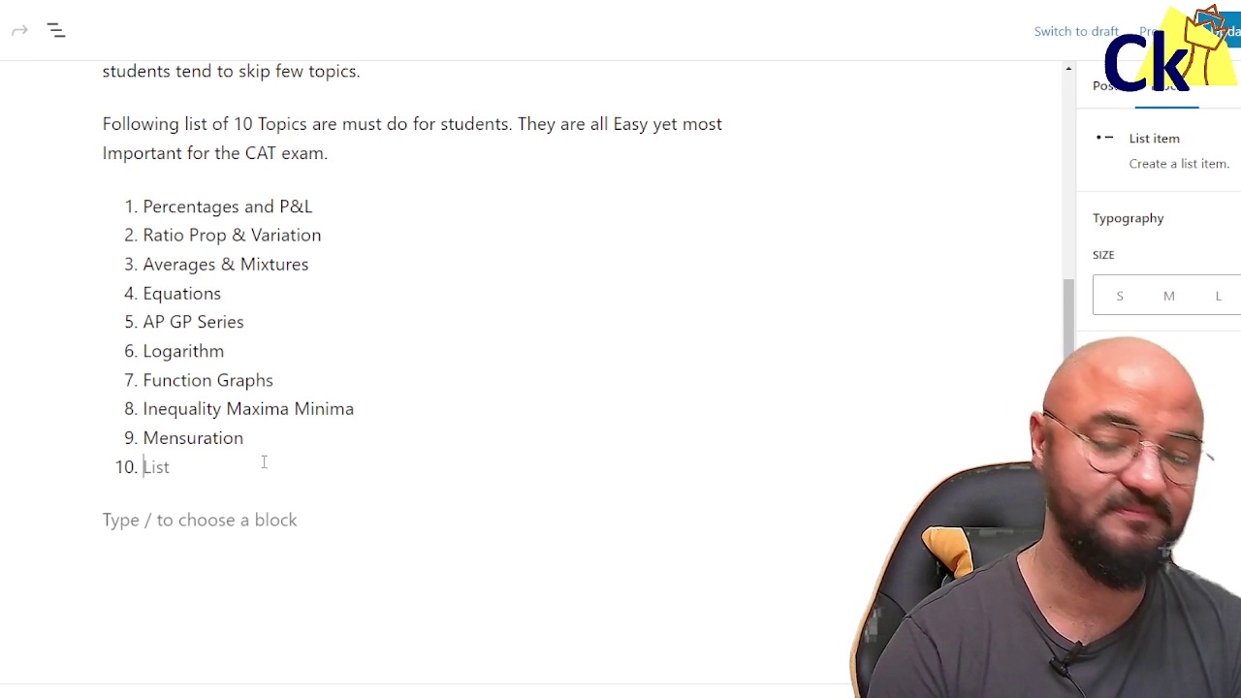
type("Trigm")
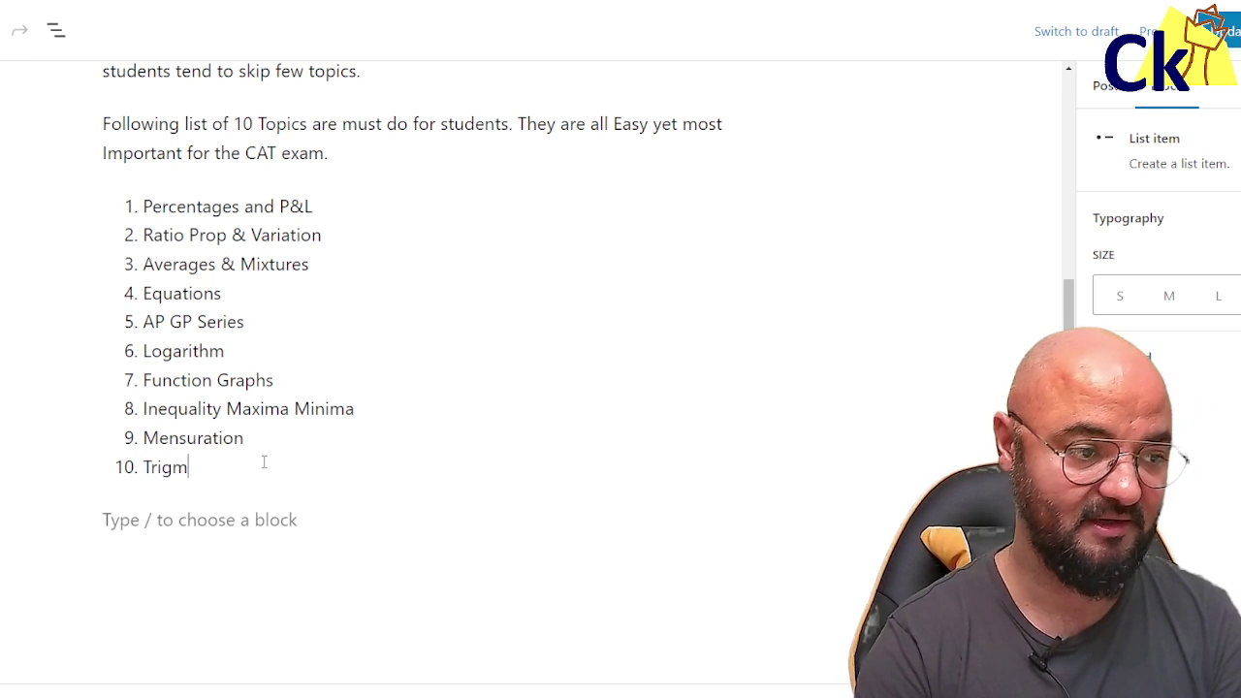
key("BackSpace")
type("no & Coordinate")
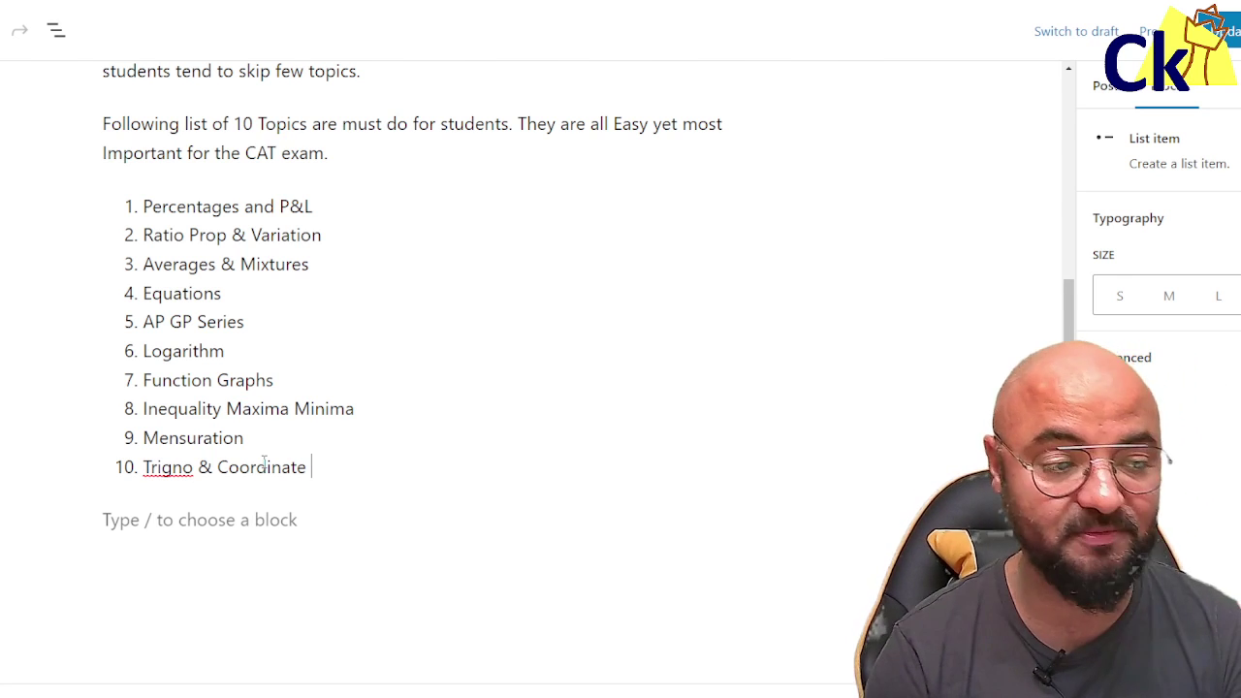
type("Geometry")
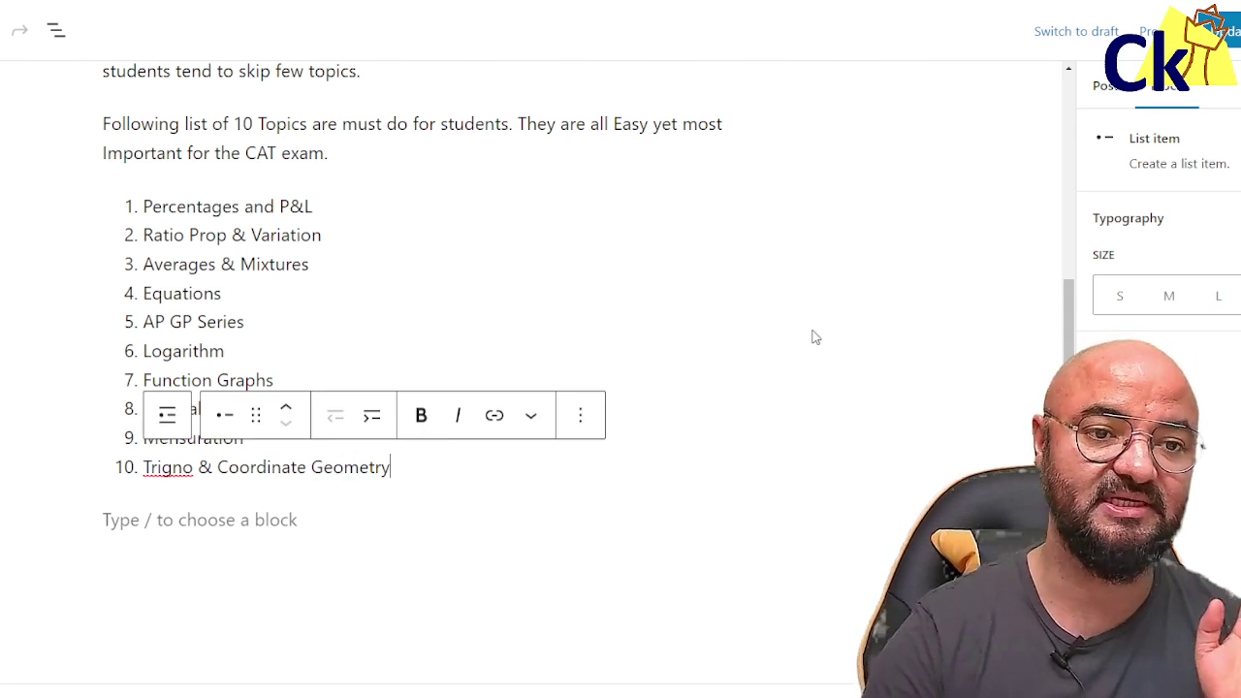
scroll(812, 336, "up", 2)
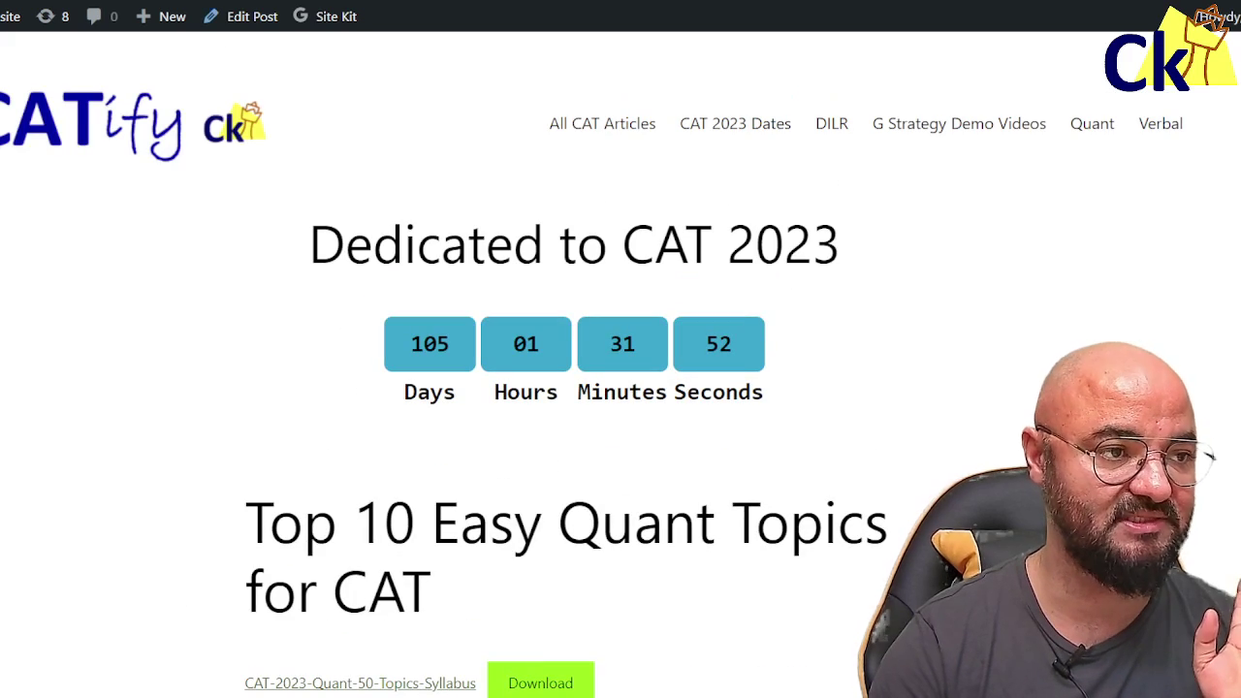
On the live post, highlight the ten-item numbered topic list to check it, then deselect
scroll(648, 291, "down", 3)
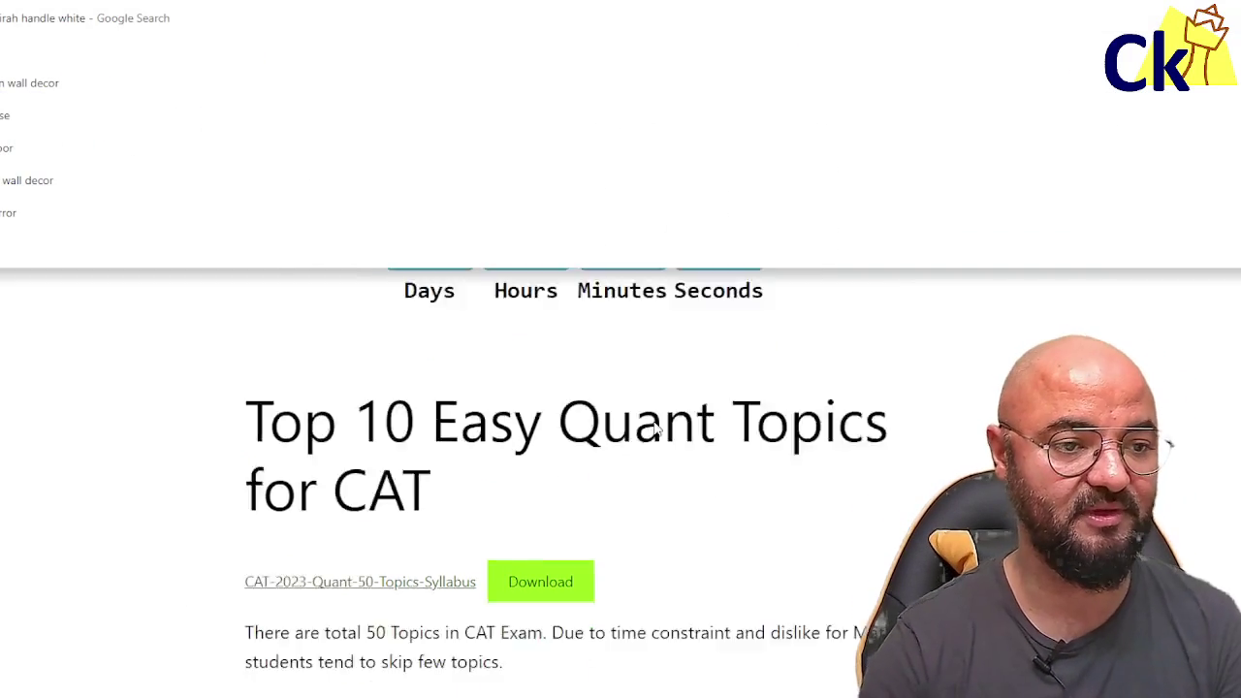
left_click(230, 412)
scroll(402, 397, "up", 2)
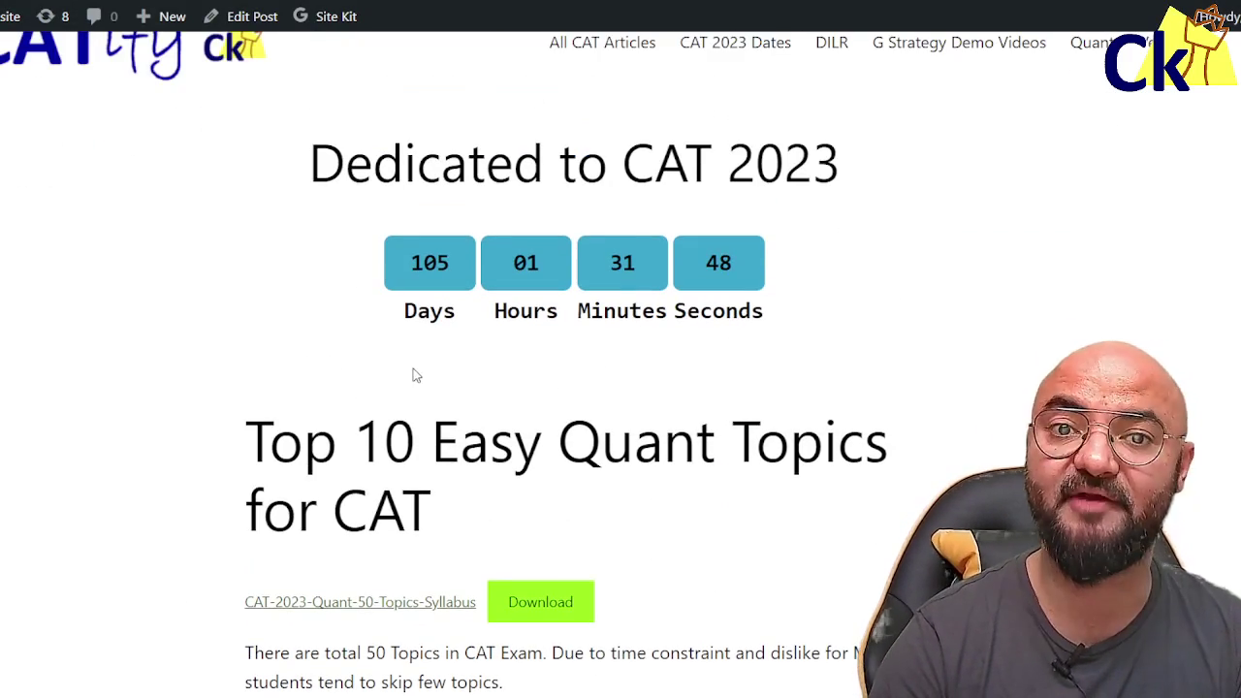
scroll(472, 424, "down", 7)
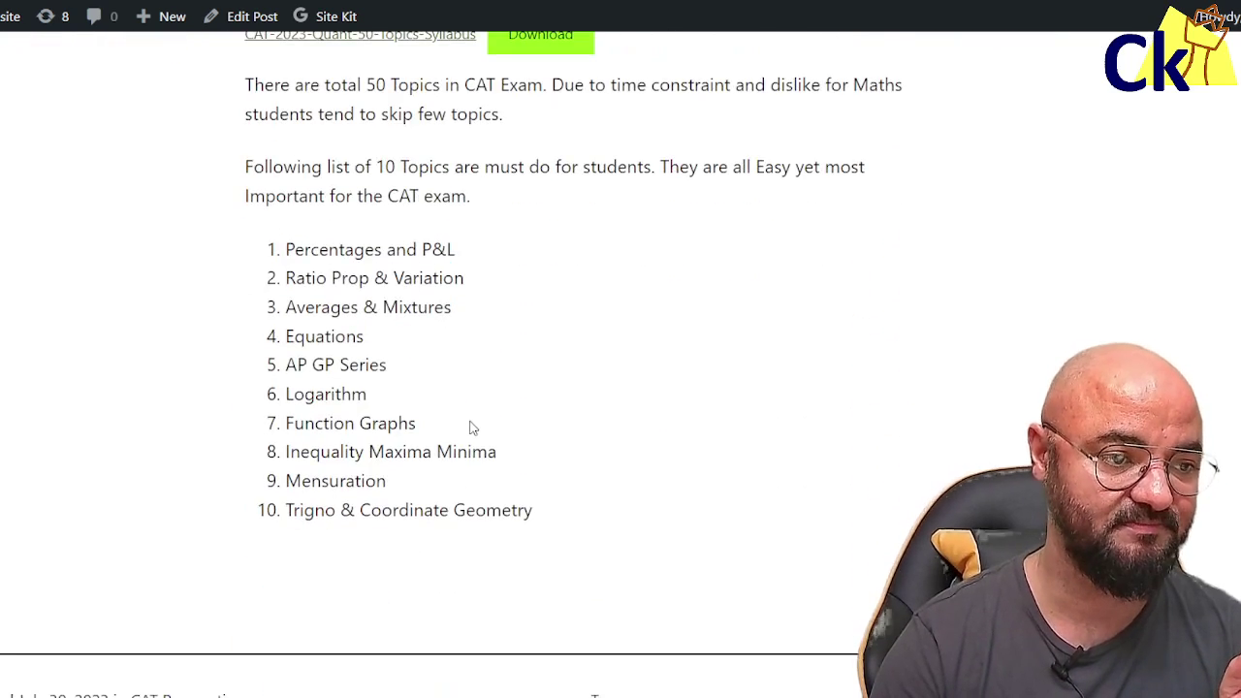
left_click_drag(281, 251, 566, 521)
left_click(738, 471)
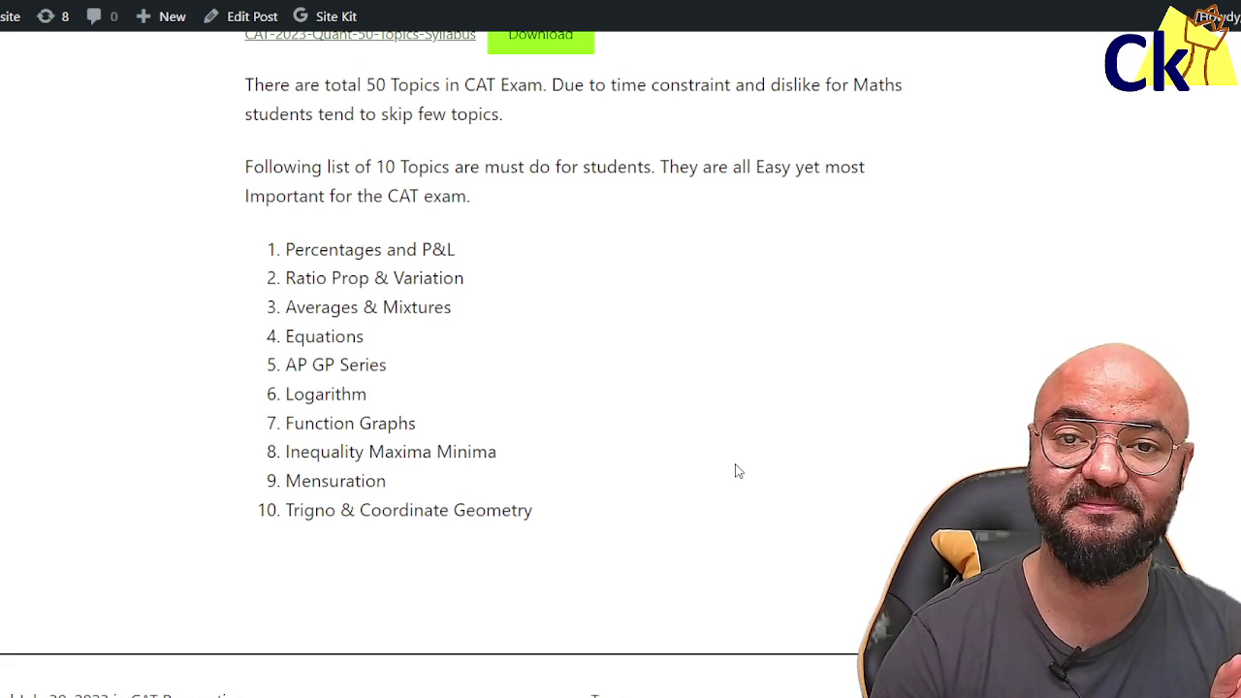